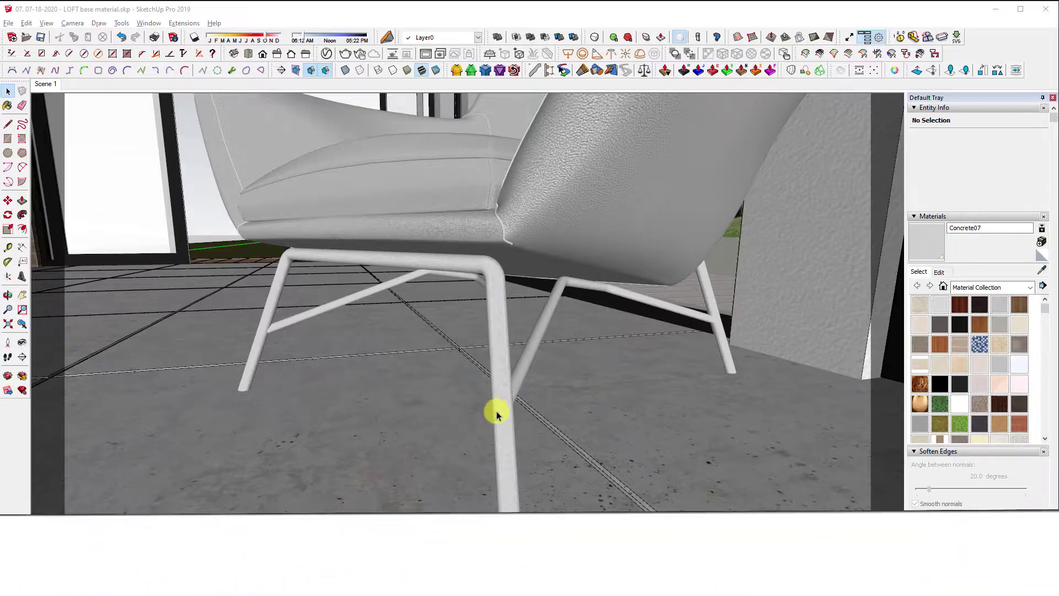
Create a new V-Ray material of the Generic type in the Asset Editor.
mouse_move(496, 413)
middle_down()
mouse_move(468, 433)
mouse_move(636, 380)
middle_up()
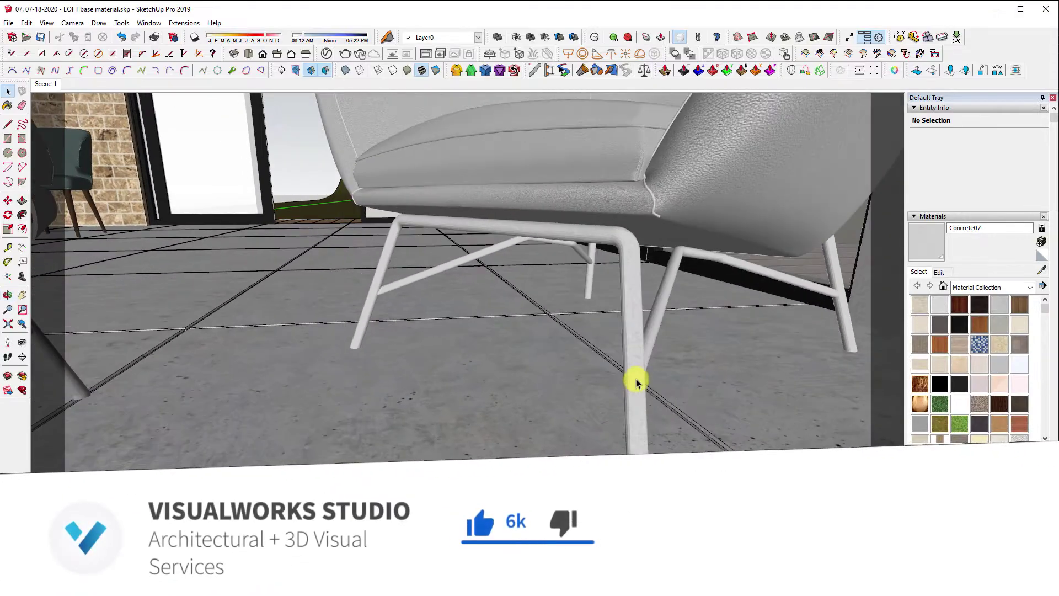
scroll(636, 380, down, 3)
middle_drag(616, 347, 647, 305)
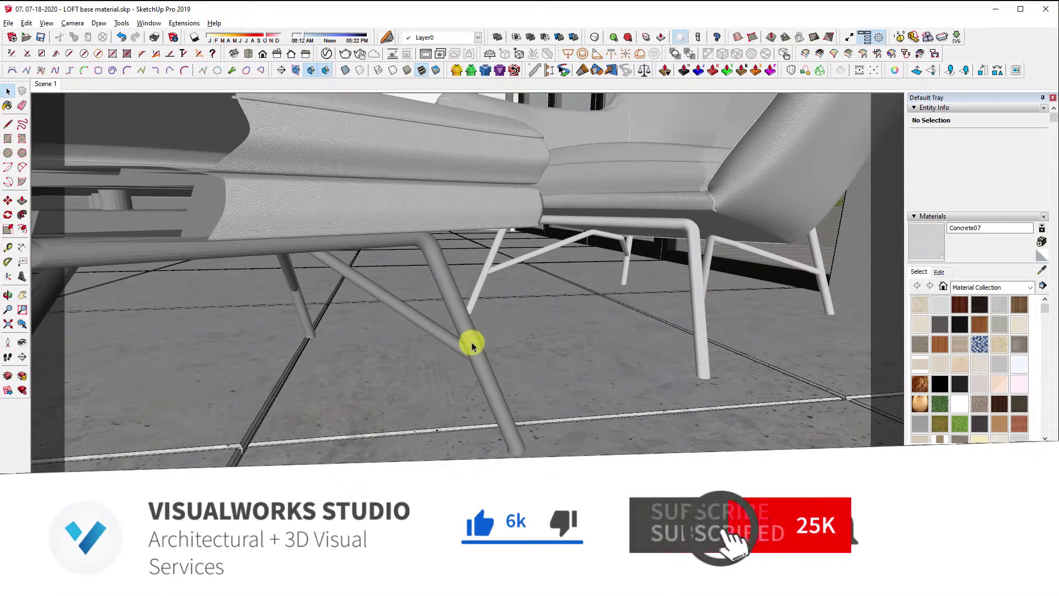
click(327, 53)
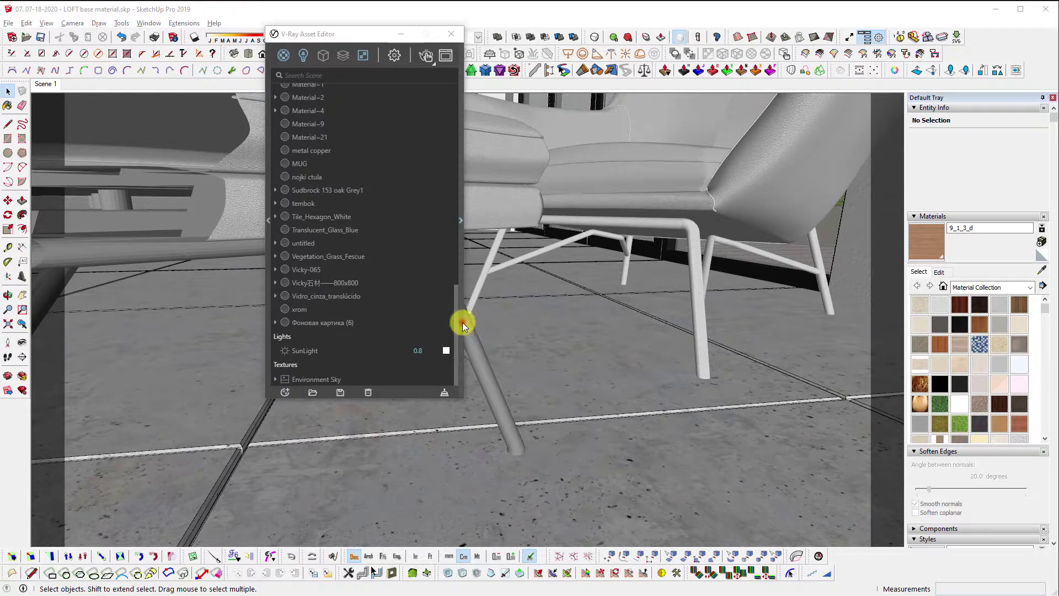
click(462, 325)
click(285, 392)
mouse_move(333, 326)
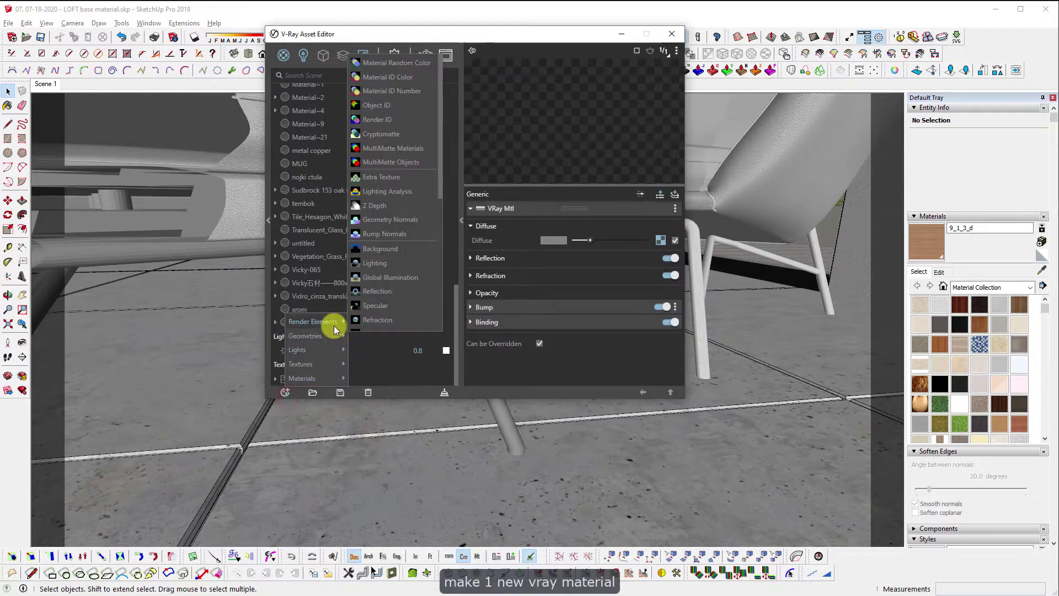
mouse_move(322, 375)
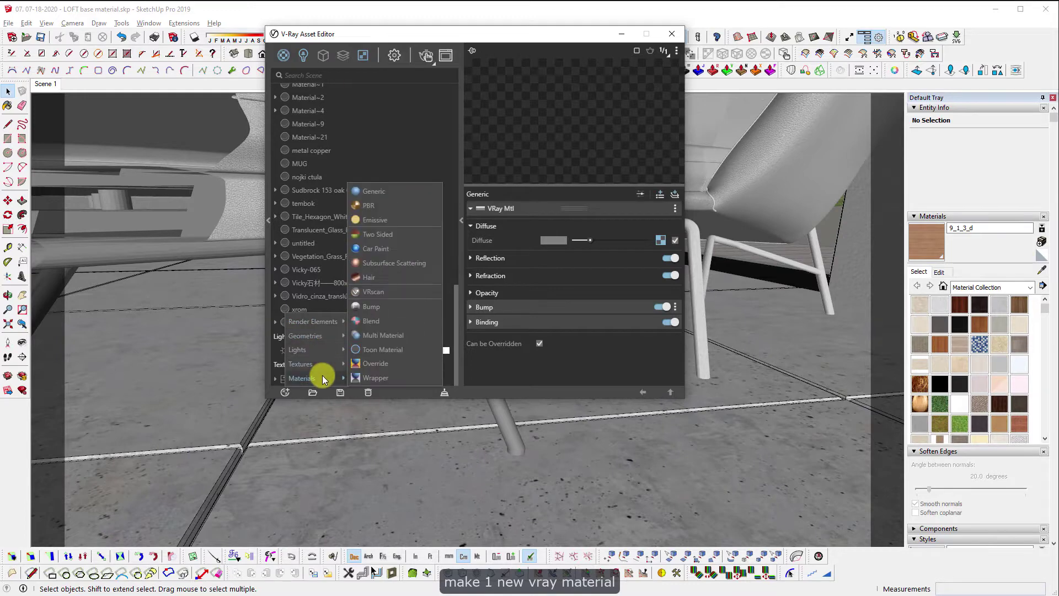
click(406, 193)
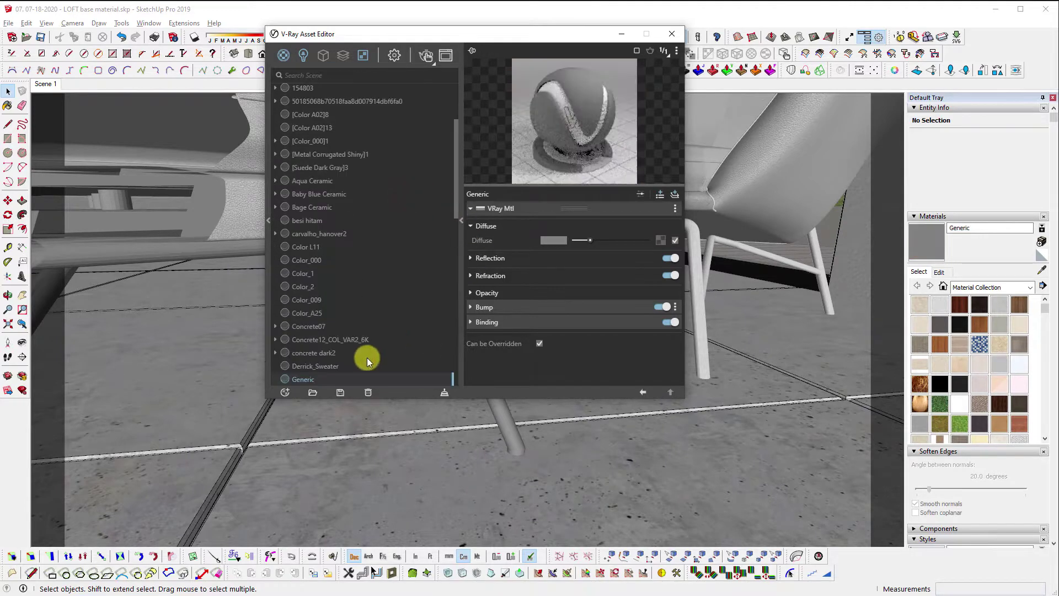
Rename the new Generic material to STAINLESS.
right_click(303, 378)
click(338, 317)
key(BackSpace)
key(BackSpace)
key(BackSpace)
key(BackSpace)
key(BackSpace)
key(BackSpace)
key(BackSpace)
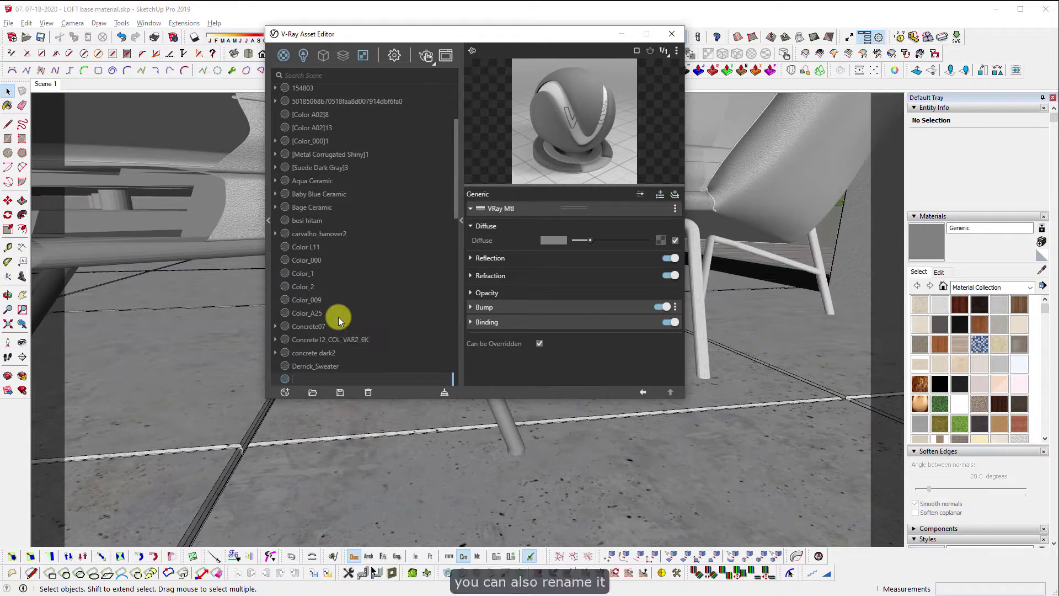
text(STAINLESS)
key(Return)
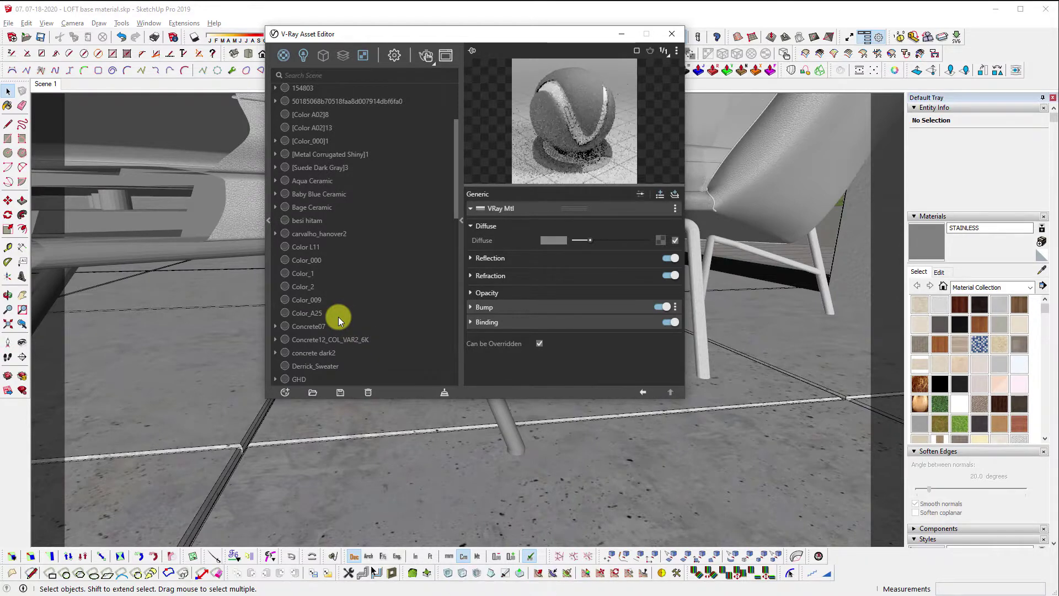
Apply the STAINLESS material to all the geometry of the footstool's tubular leg frame.
drag(405, 33, 752, 70)
double_click(452, 299)
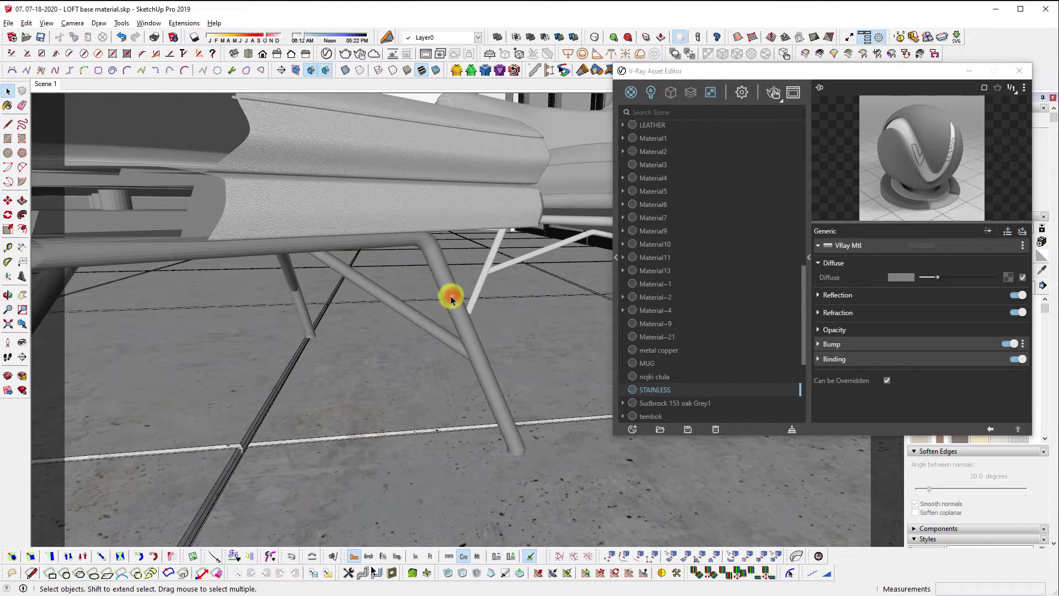
key(ctrl+a)
click(660, 392)
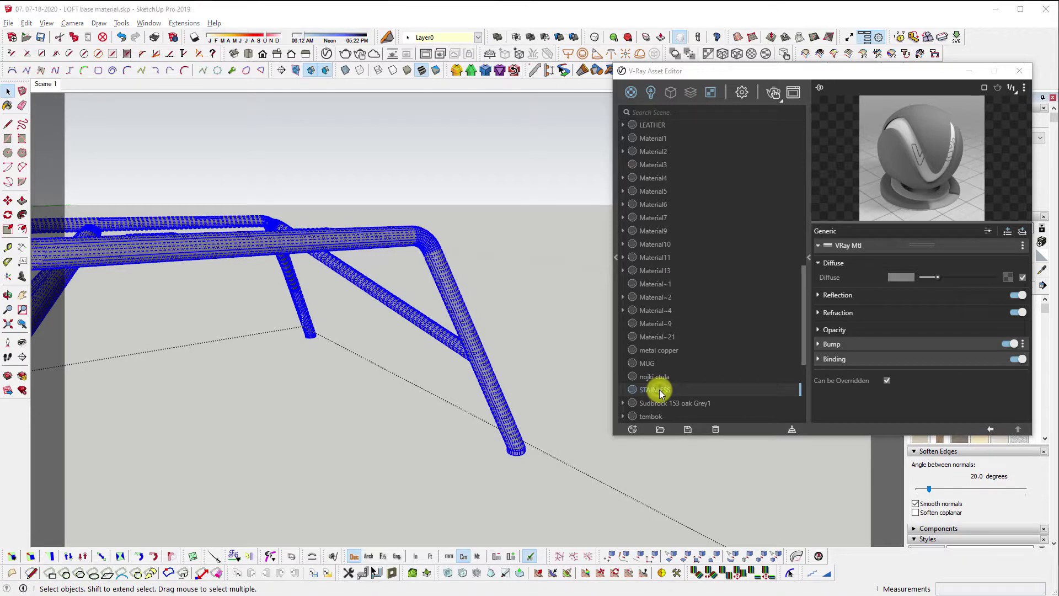
right_click(660, 390)
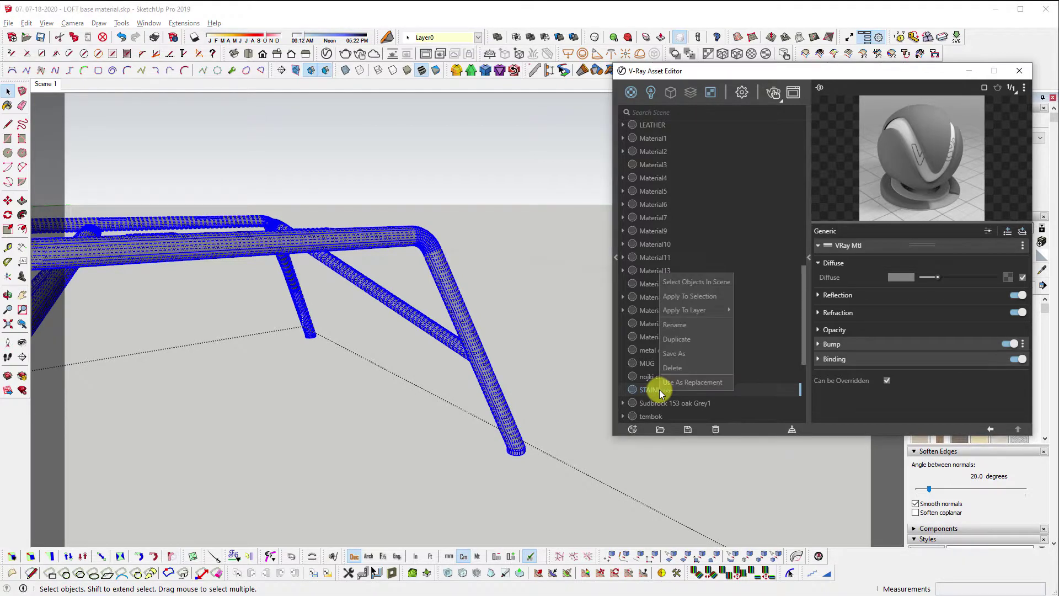
click(690, 295)
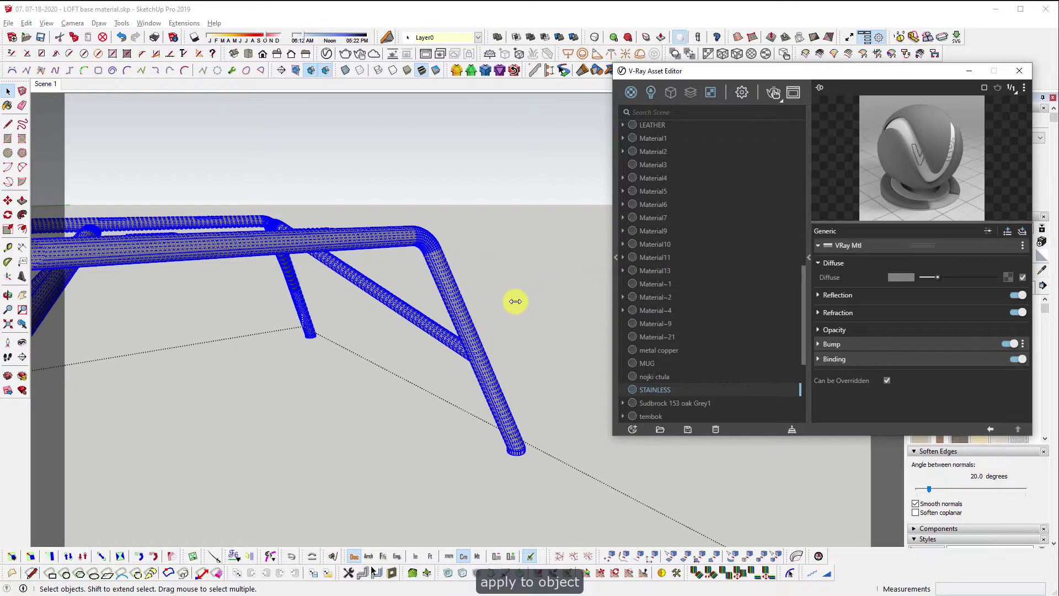
click(529, 311)
Apply the STAINLESS material to the armchair's leg frame only, leaving the seat shell out of the selection.
shift+middle_drag(553, 309, 246, 346)
click(290, 351)
scroll(511, 345, up, 1)
click(511, 343)
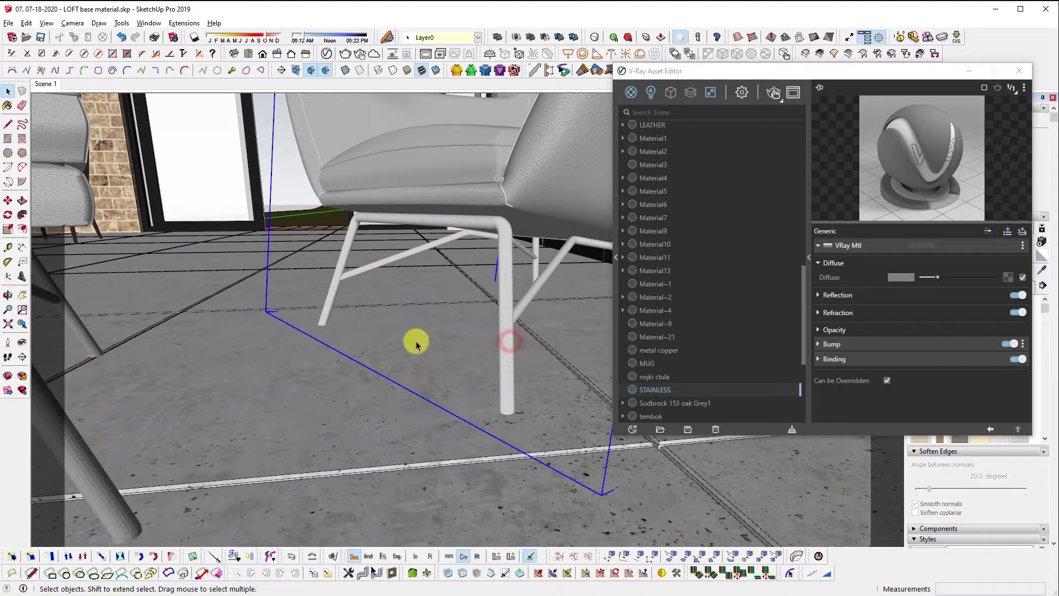
middle_drag(379, 342, 316, 295)
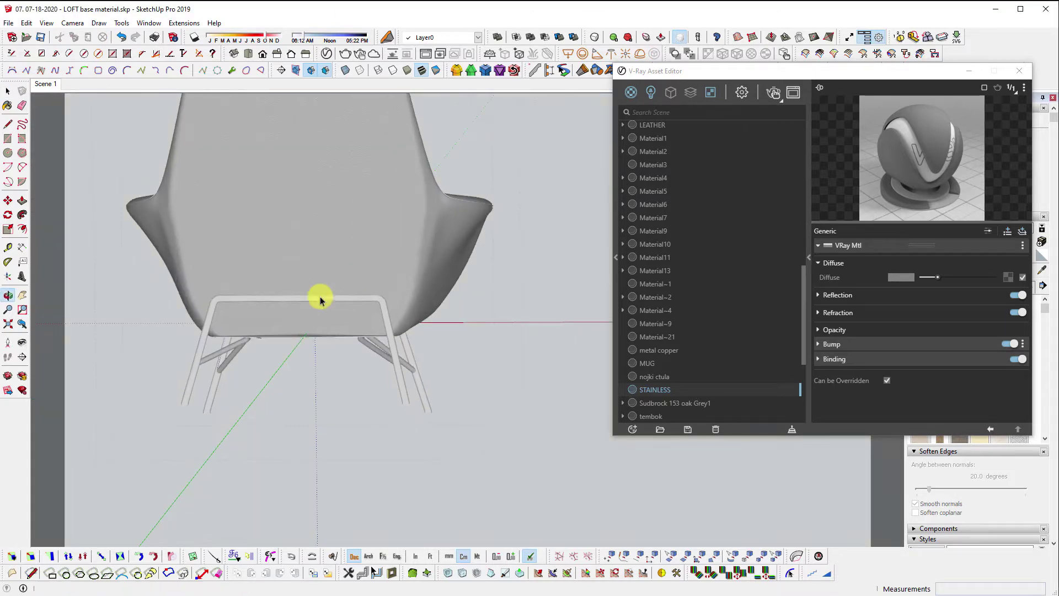
drag(130, 447, 476, 270)
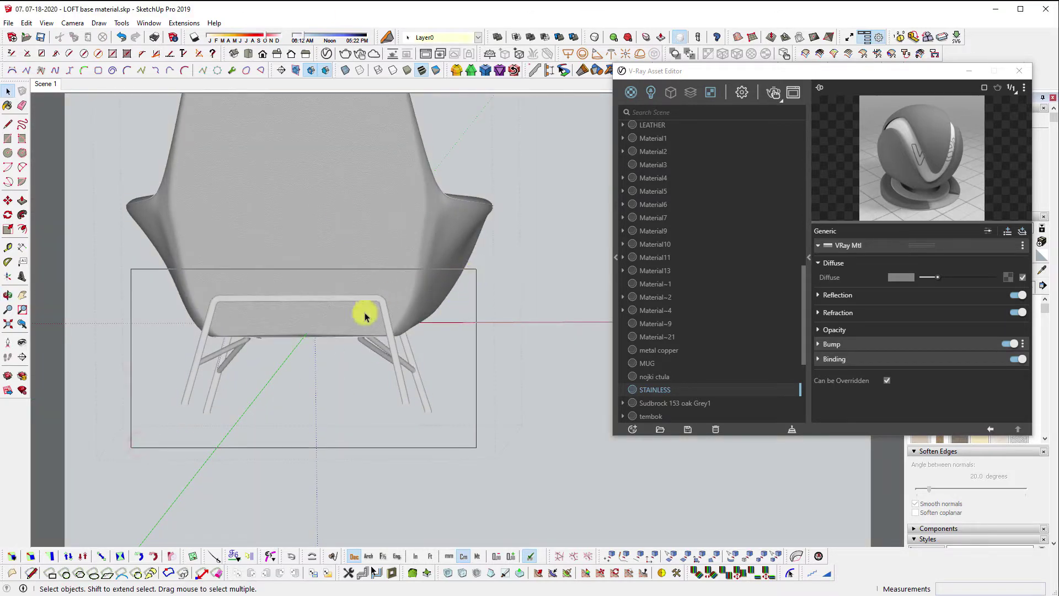
shift+drag(287, 358, 332, 224)
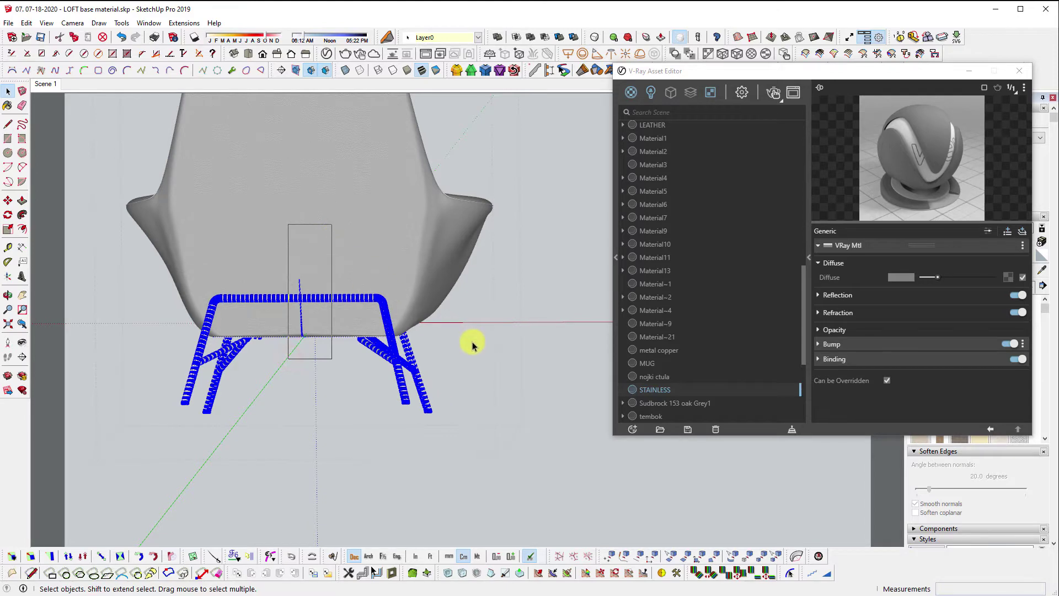
middle_drag(467, 341, 147, 402)
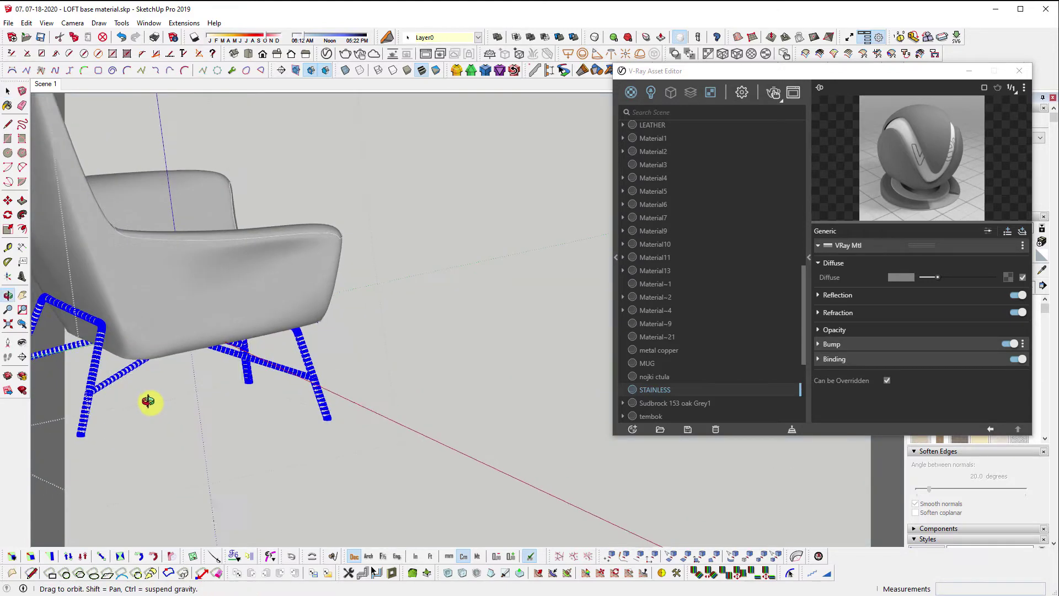
right_click(654, 389)
click(676, 295)
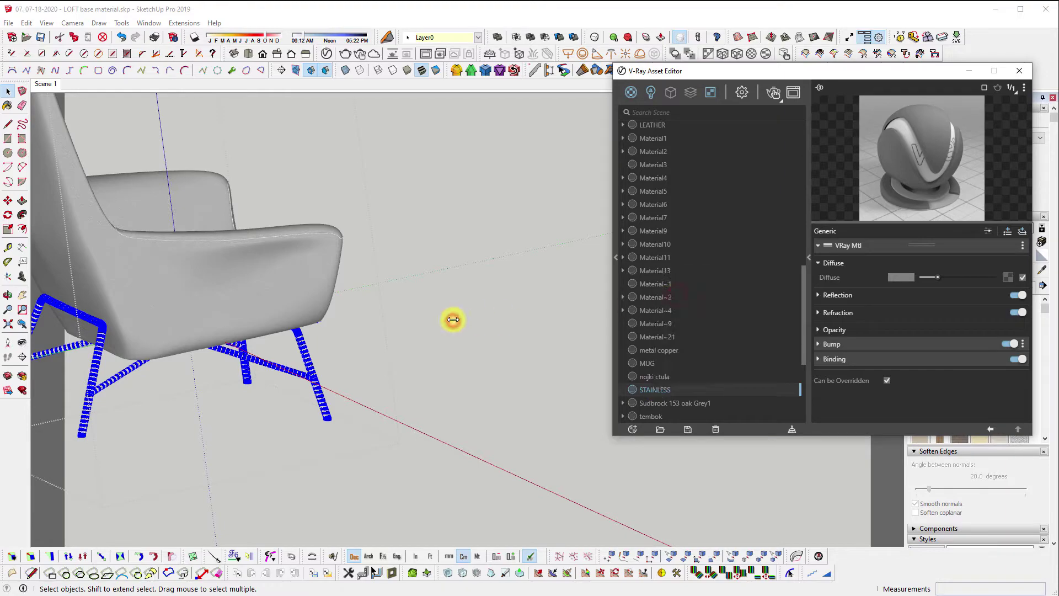
click(454, 316)
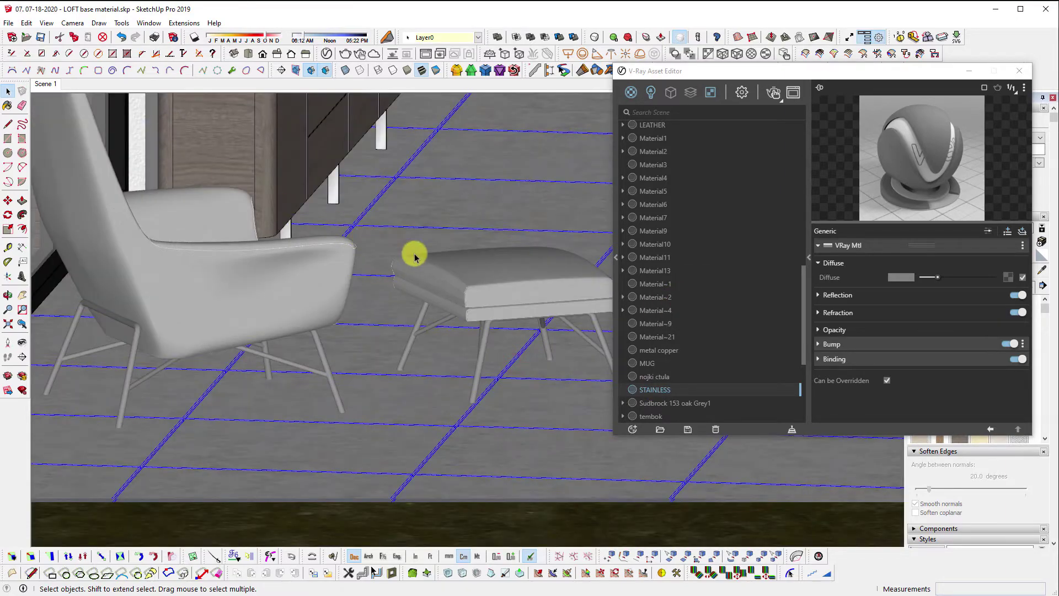
Examine the leg frames of the footstool and armchair from several angles and close up.
middle_drag(413, 253, 396, 333)
click(480, 338)
scroll(331, 353, up, 5)
key(p)
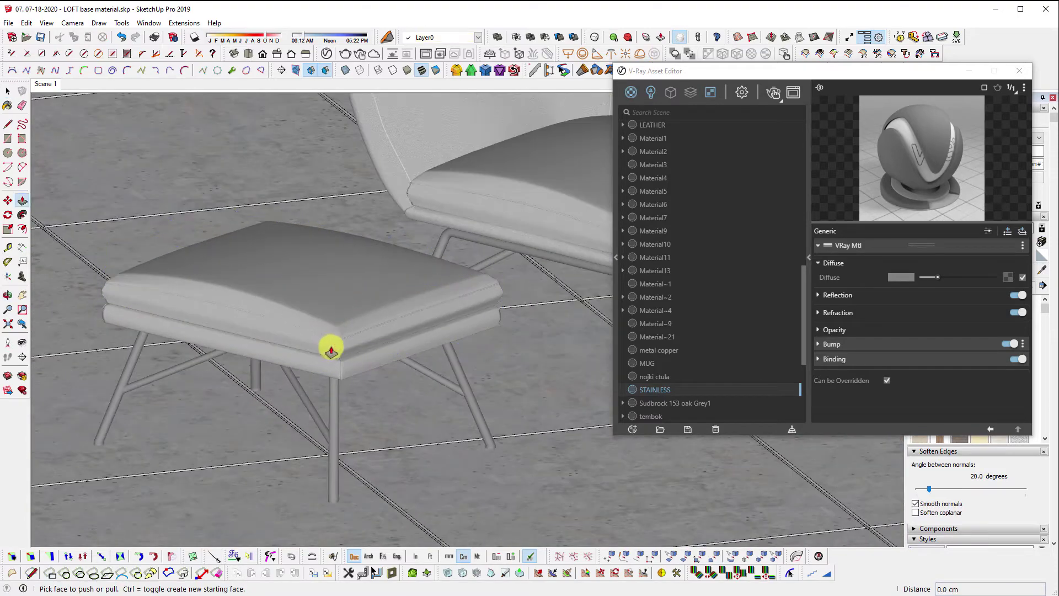
key(space)
scroll(345, 343, down, 5)
scroll(484, 325, up, 3)
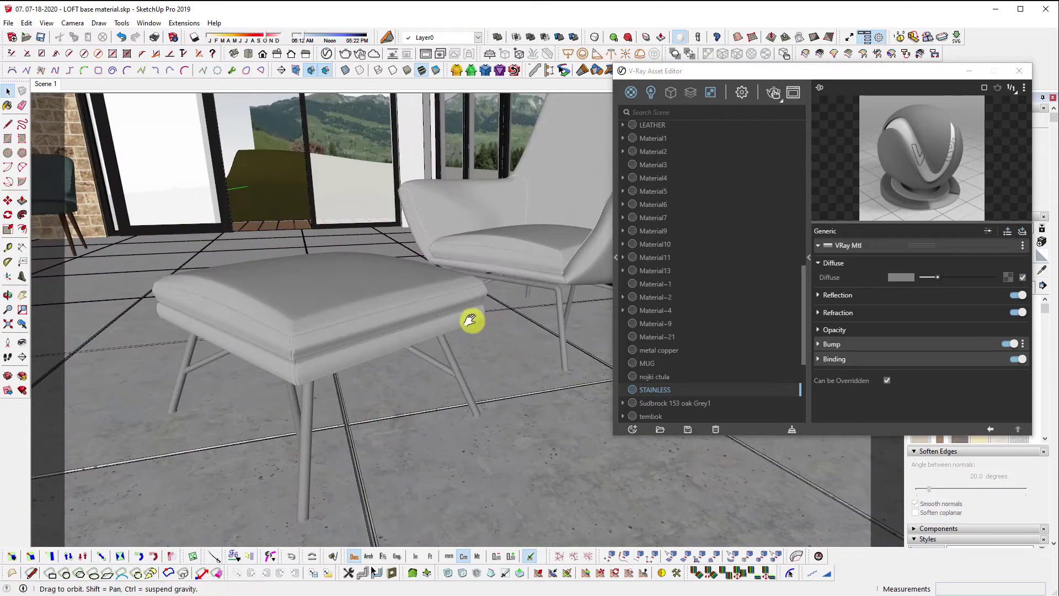
shift+middle_drag(471, 321, 530, 368)
scroll(501, 434, up, 4)
shift+middle_drag(391, 418, 441, 392)
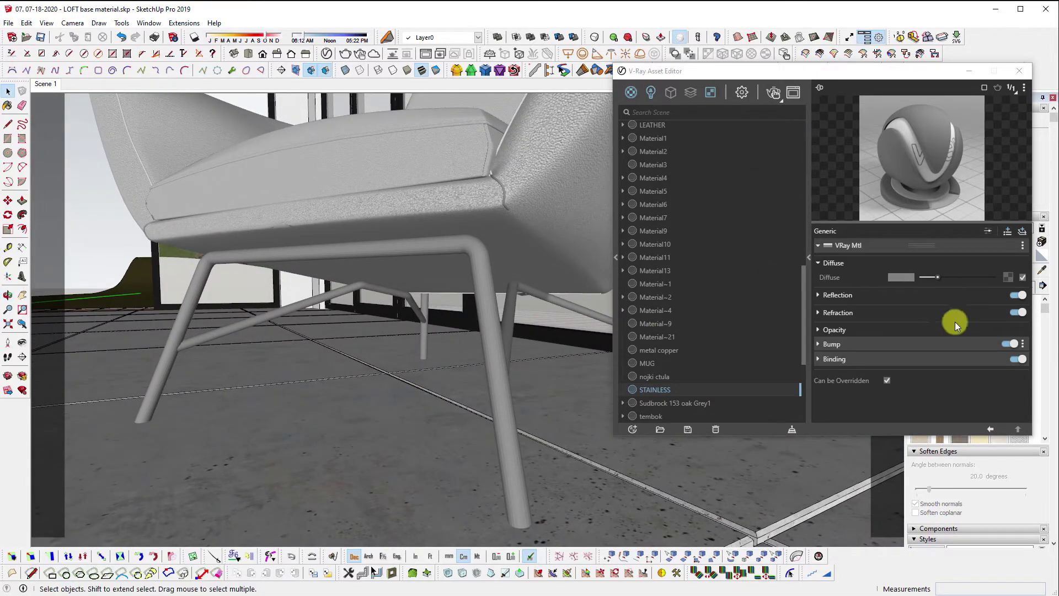
Set the STAINLESS material's diffuse color to black.
click(835, 267)
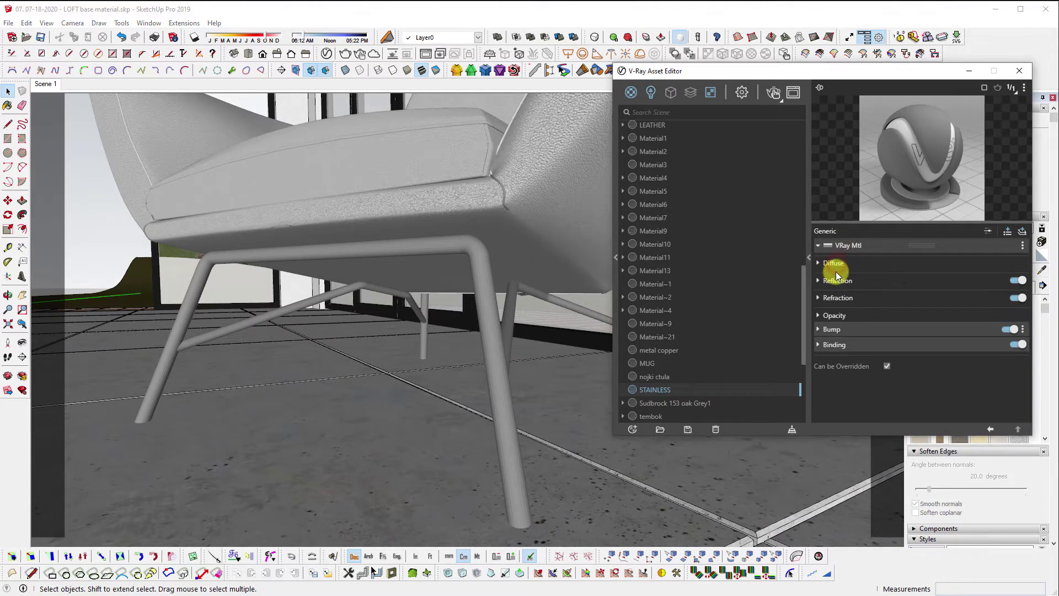
click(834, 263)
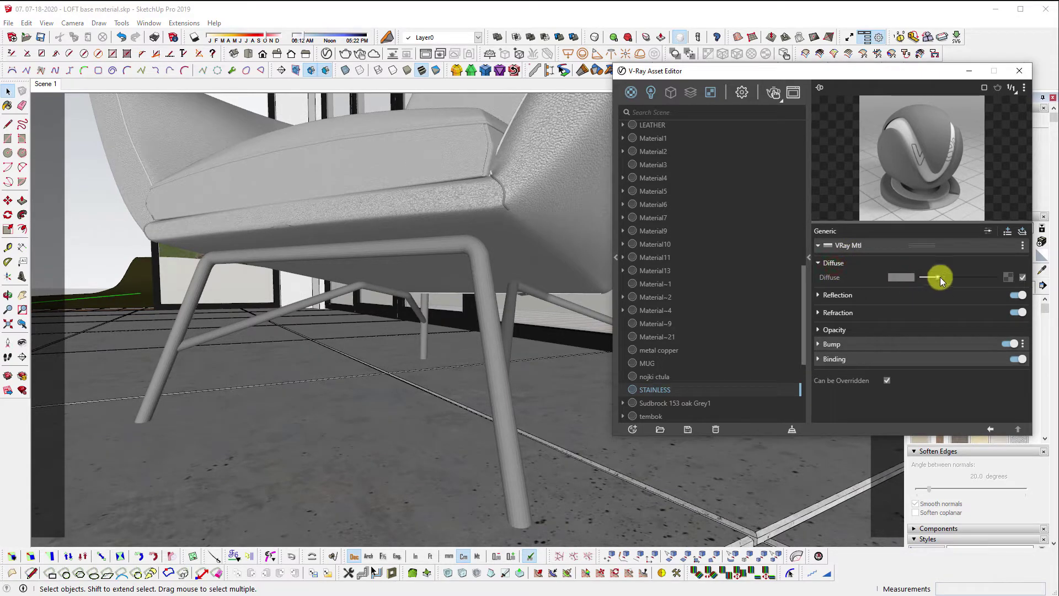
drag(940, 277, 1003, 279)
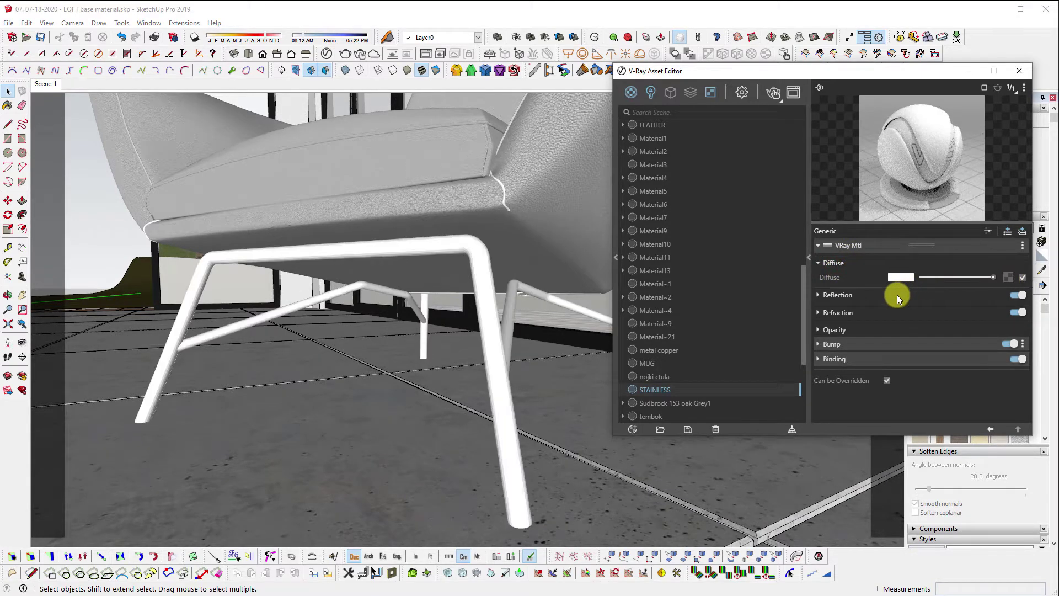
drag(926, 282, 912, 277)
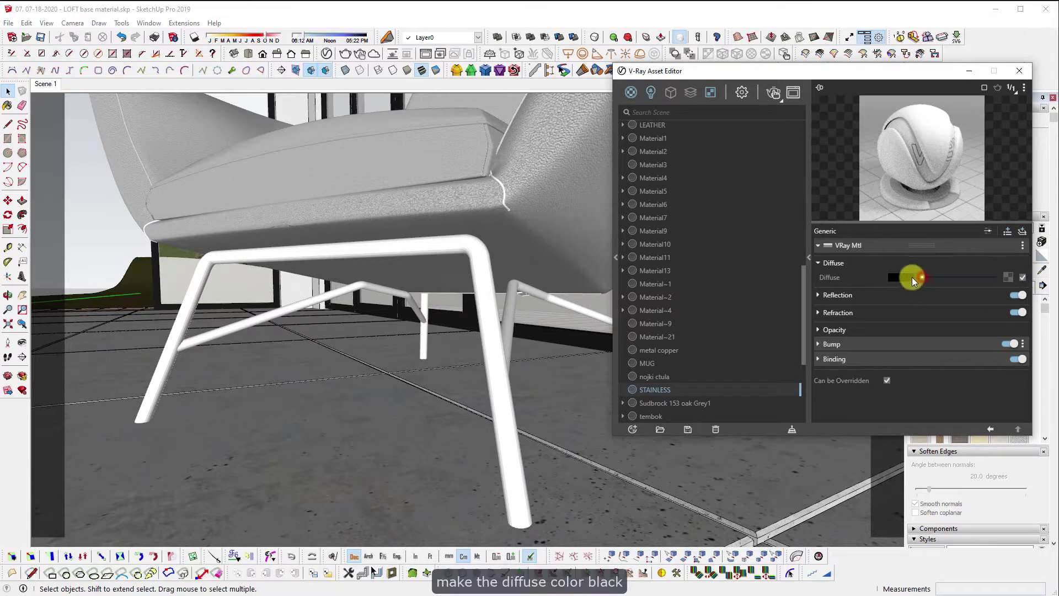
Set the STAINLESS reflection color to white and enable a custom reflection IOR of 1000 with Fresnel on.
click(837, 294)
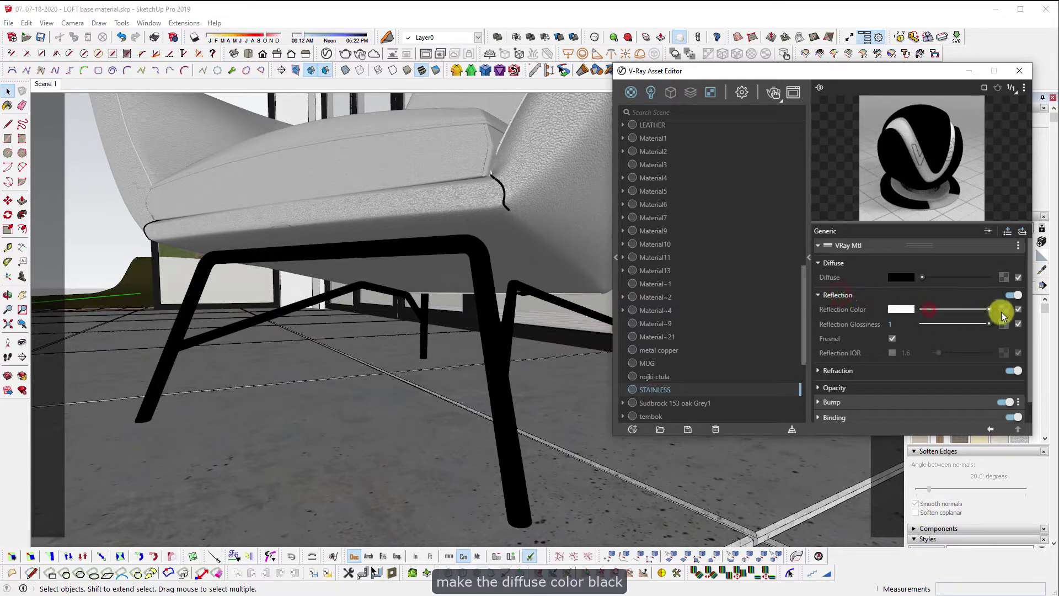
click(891, 338)
click(892, 352)
click(906, 352)
text(1000)
key(Return)
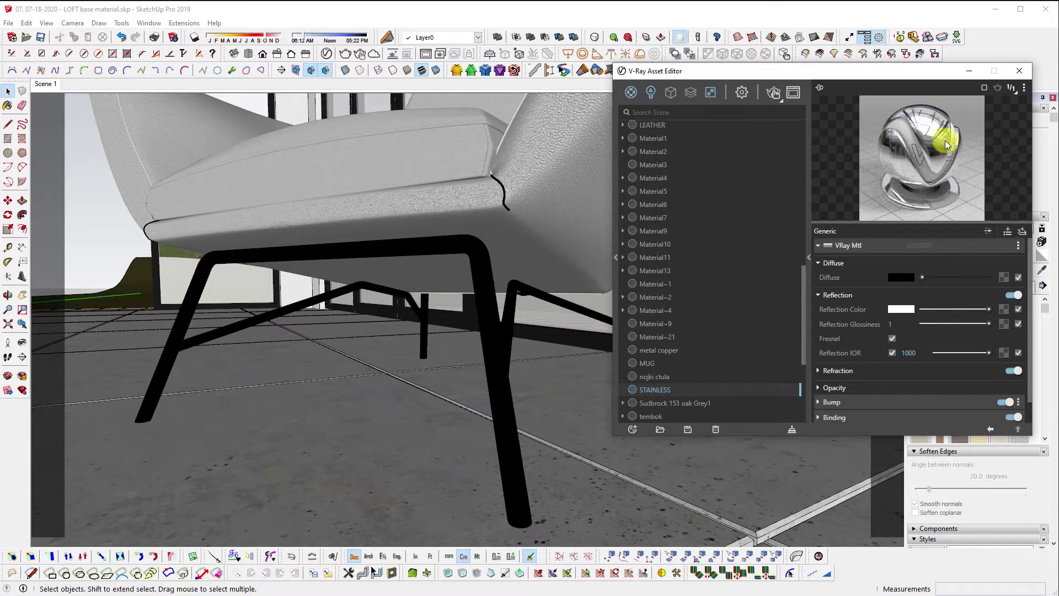
Start an interactive V-Ray render of the armchair legs and check the stainless reflections from several angles.
click(410, 305)
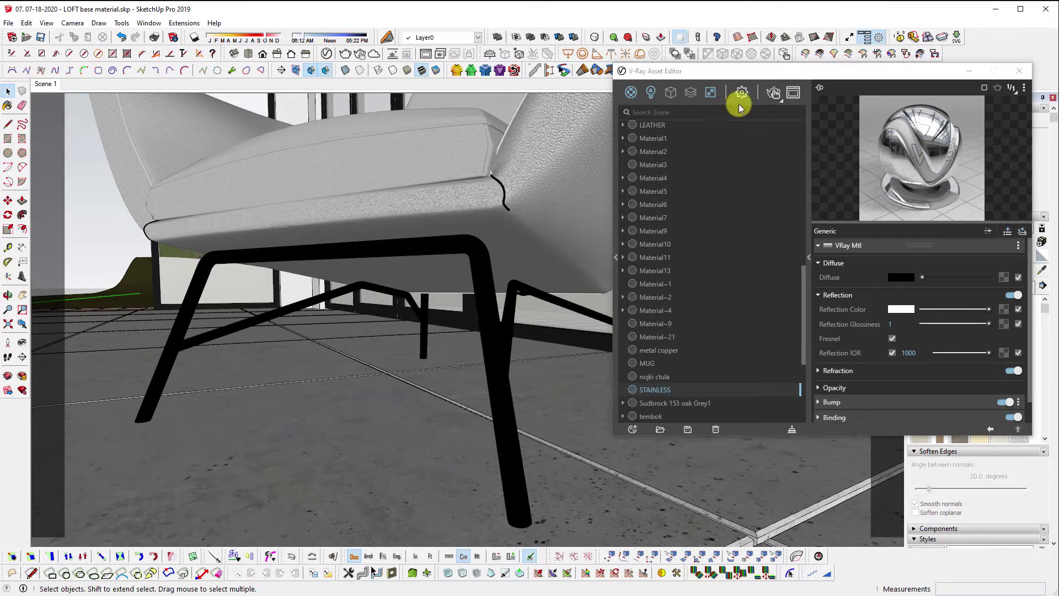
shift+middle_drag(365, 366, 379, 365)
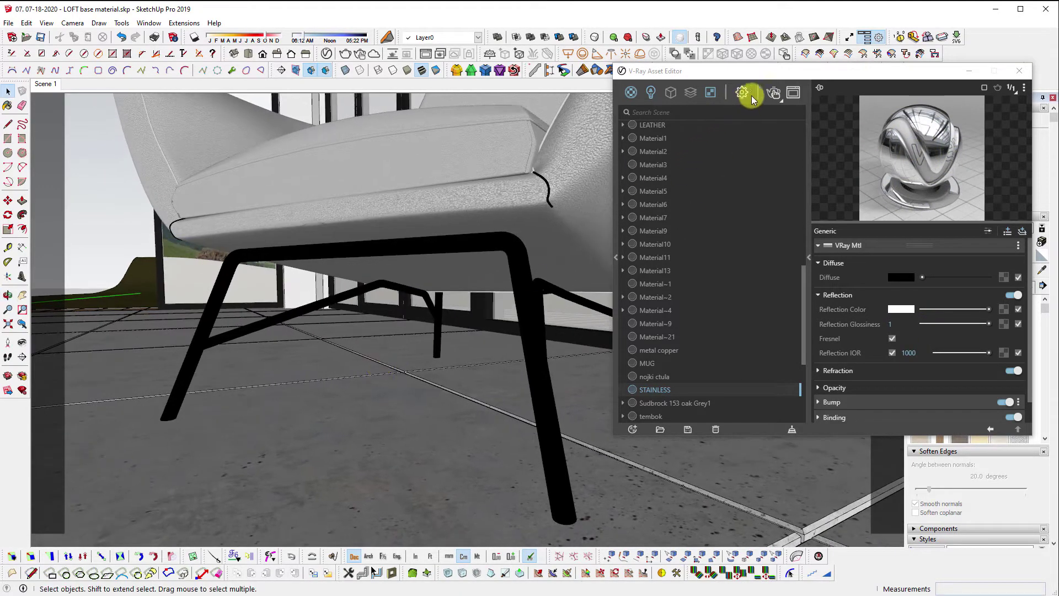
click(771, 93)
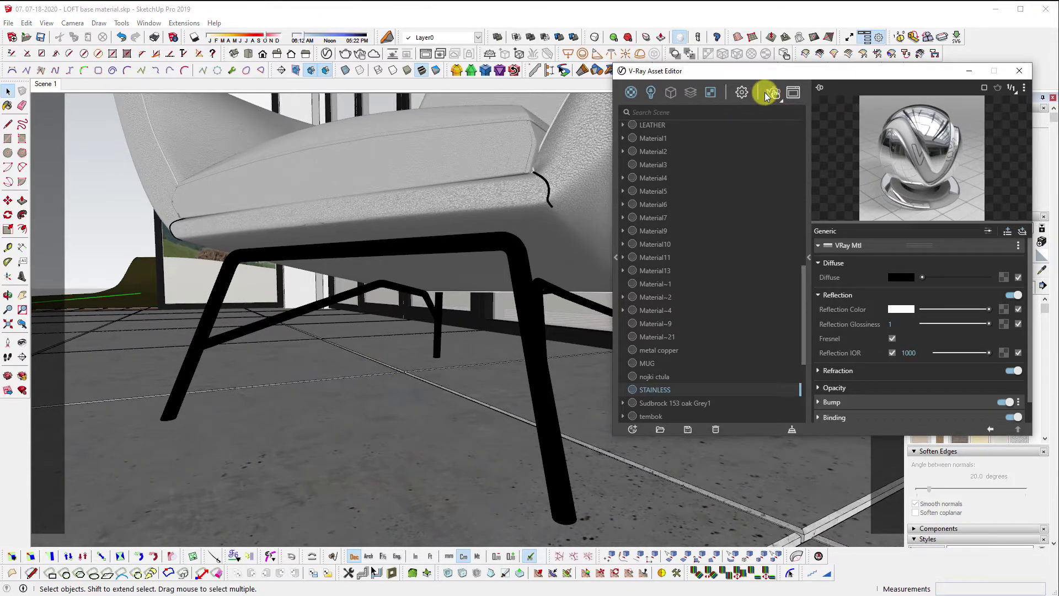
click(767, 96)
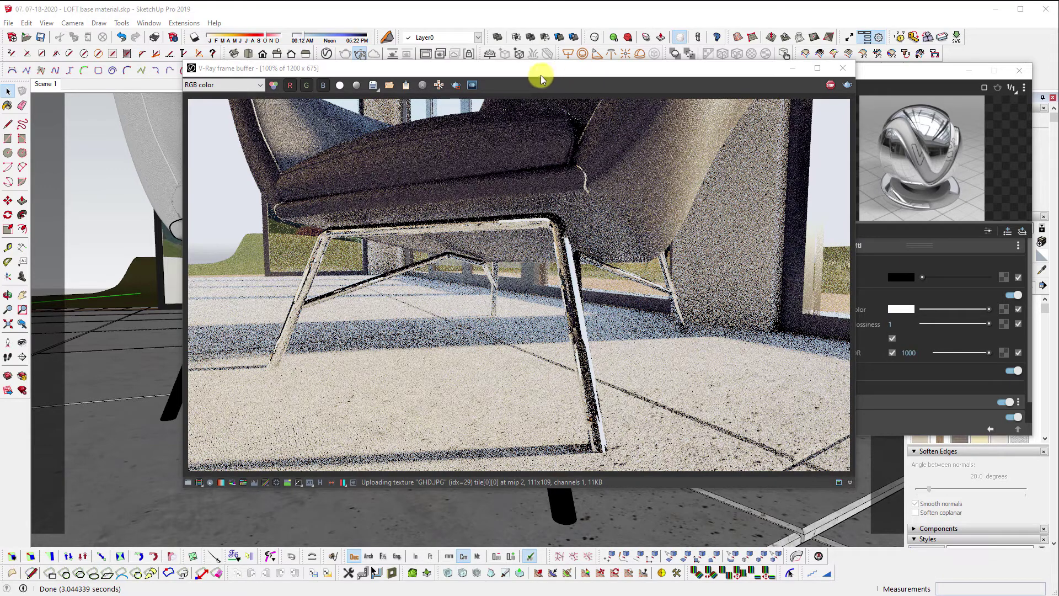
drag(540, 75, 734, 78)
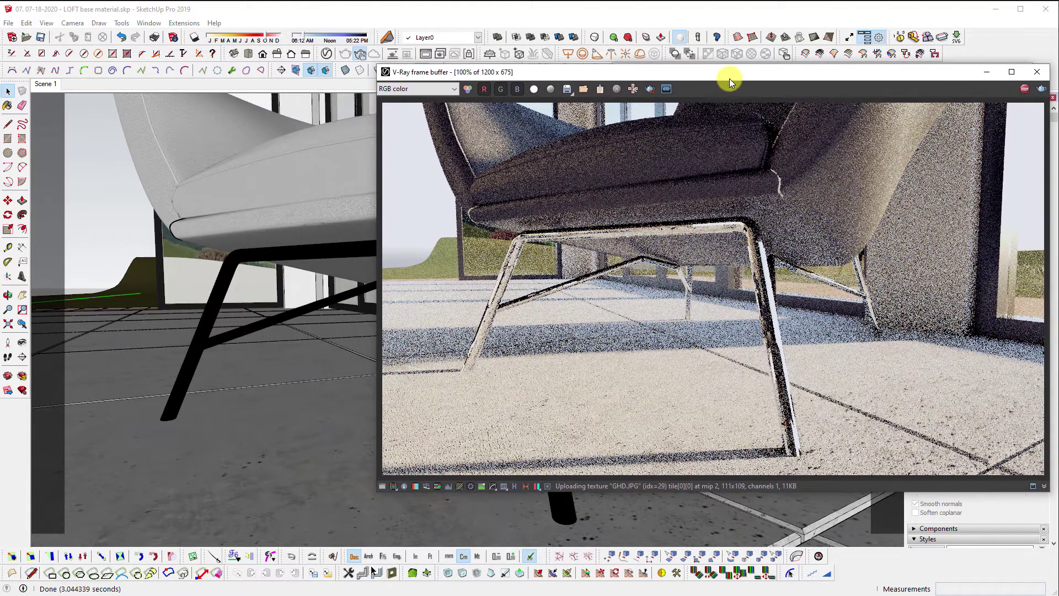
mouse_move(296, 331)
middle_down()
mouse_move(600, 329)
mouse_move(428, 324)
mouse_move(503, 331)
middle_up()
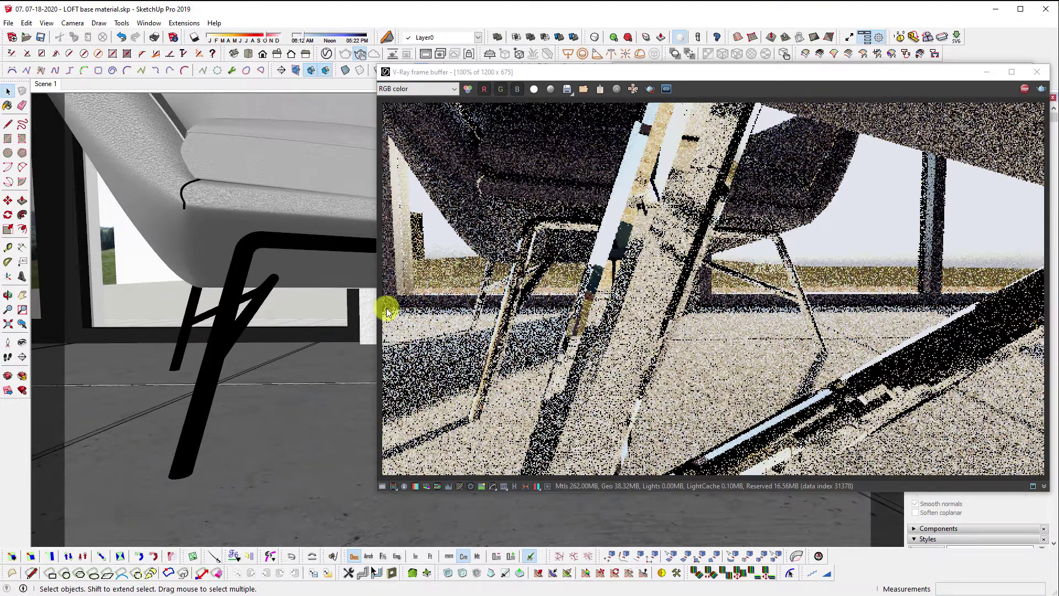
scroll(386, 307, down, 1)
scroll(386, 306, up, 1)
mouse_move(366, 307)
middle_down()
mouse_move(288, 296)
mouse_move(355, 307)
mouse_move(142, 303)
mouse_move(267, 310)
middle_up()
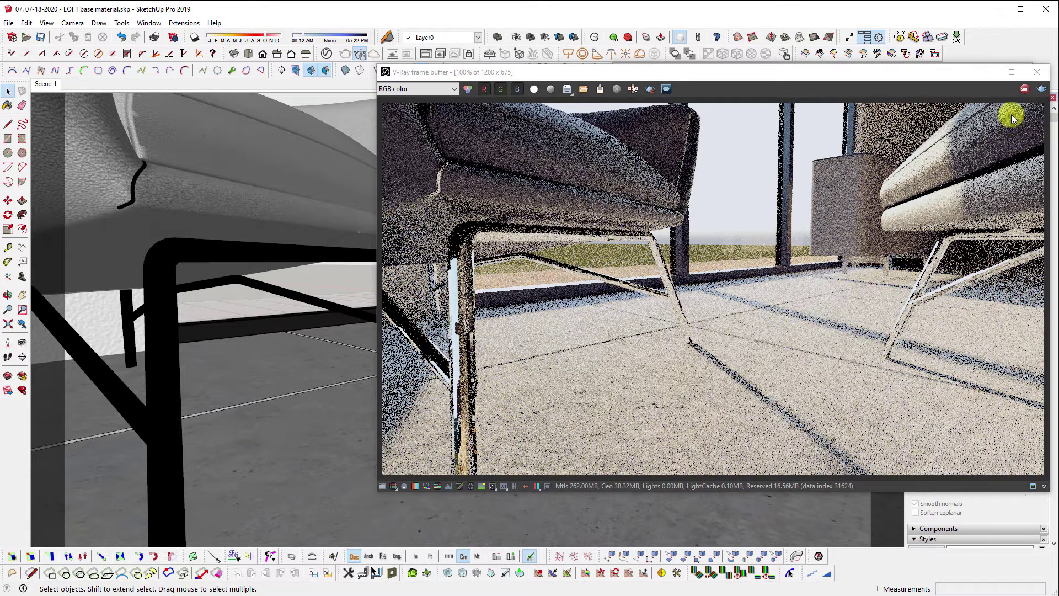
Check the stainless legs of the armchair and footstool in the running render from a wider viewpoint.
middle_drag(160, 343, 99, 366)
scroll(99, 366, down, 4)
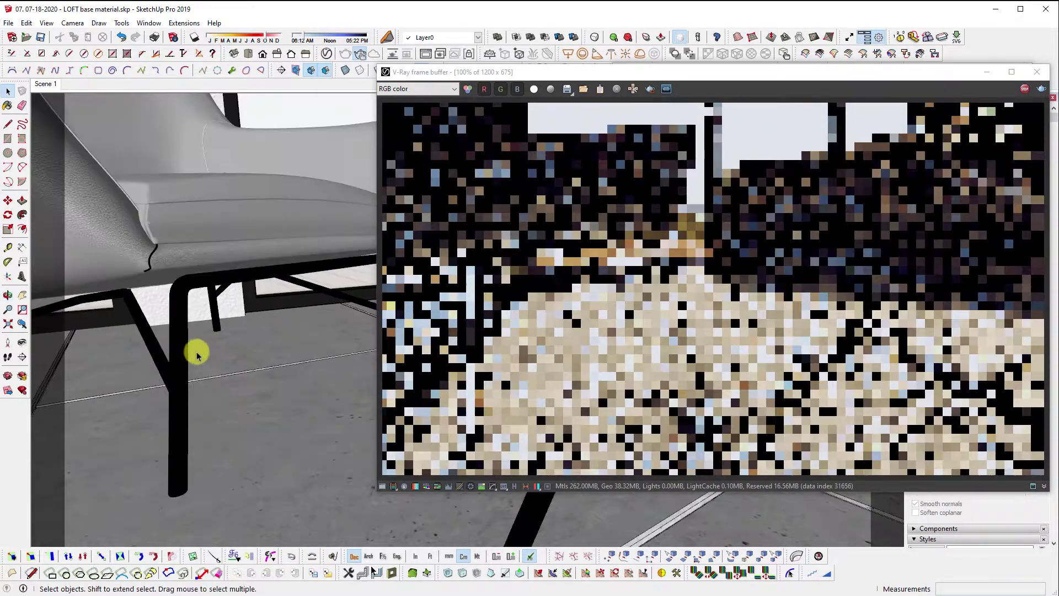
scroll(198, 368, up, 3)
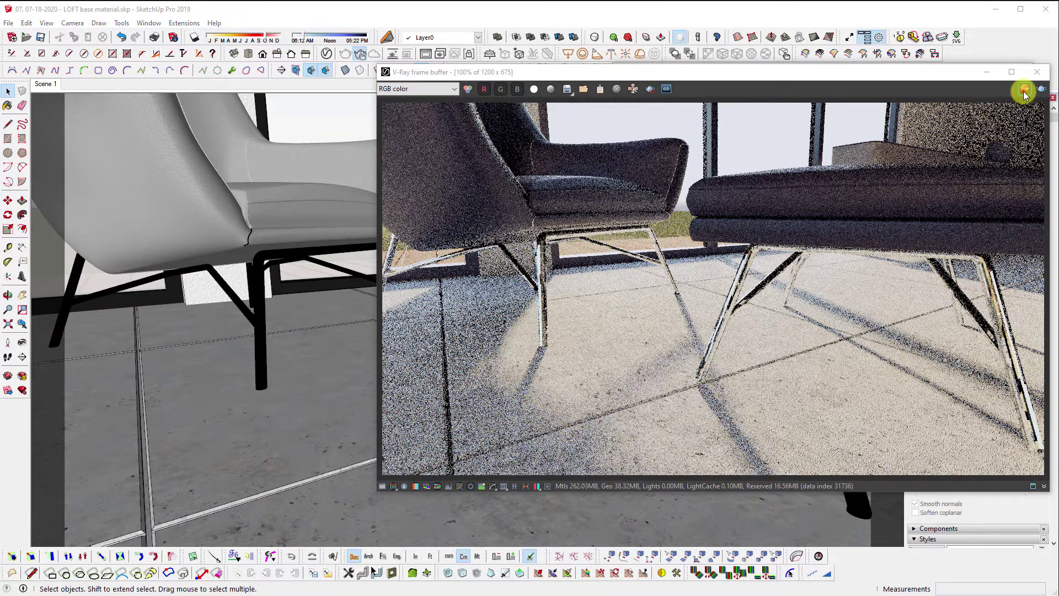
Stop and close the interactive render, and return the model to the Scene 1 view.
click(1024, 91)
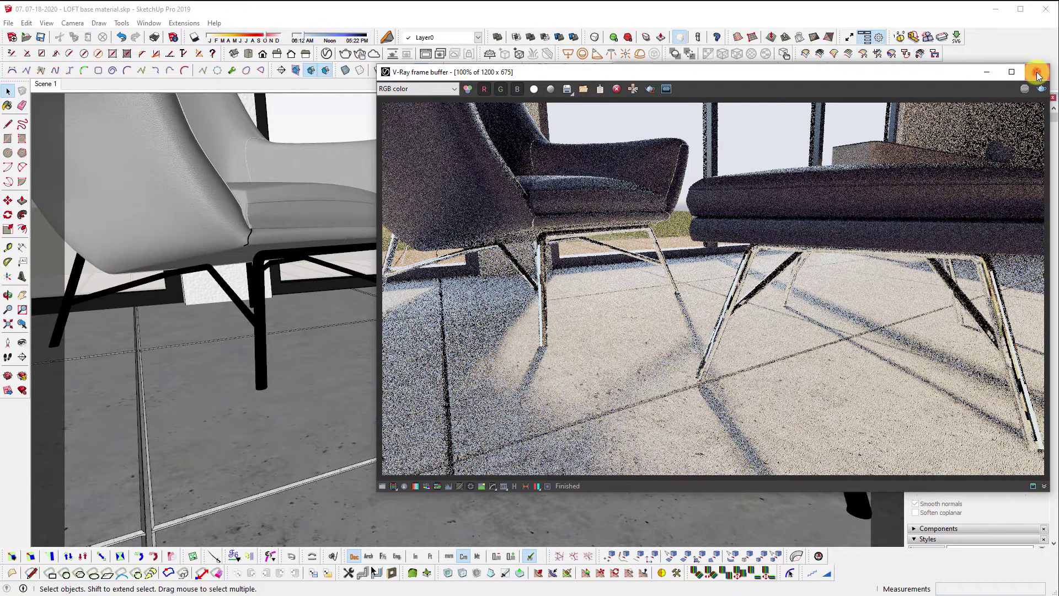
click(1036, 74)
middle_drag(488, 330, 189, 420)
scroll(262, 328, down, 1)
scroll(385, 340, down, 2)
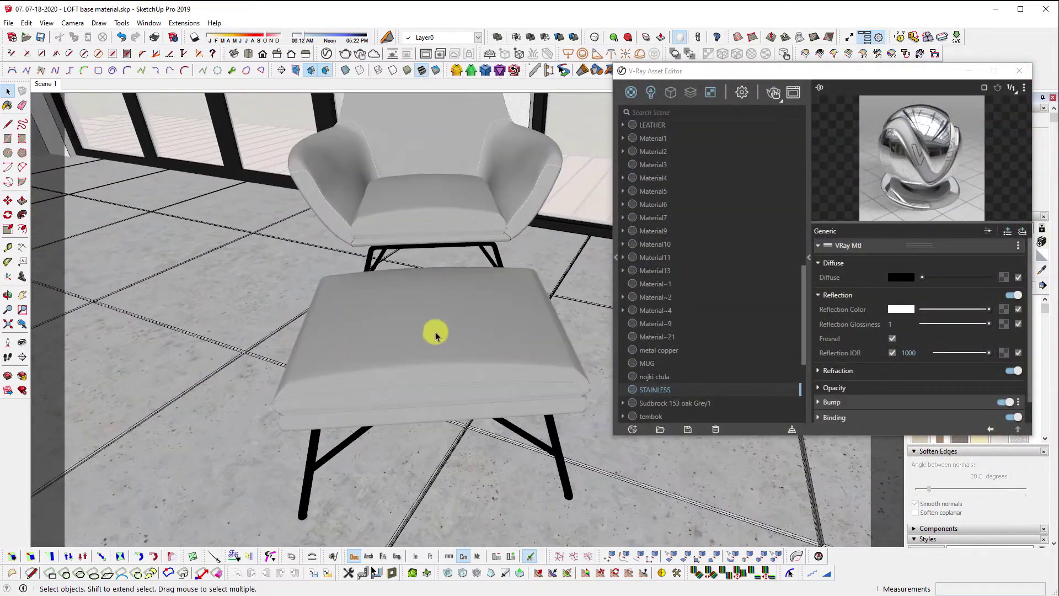
click(41, 85)
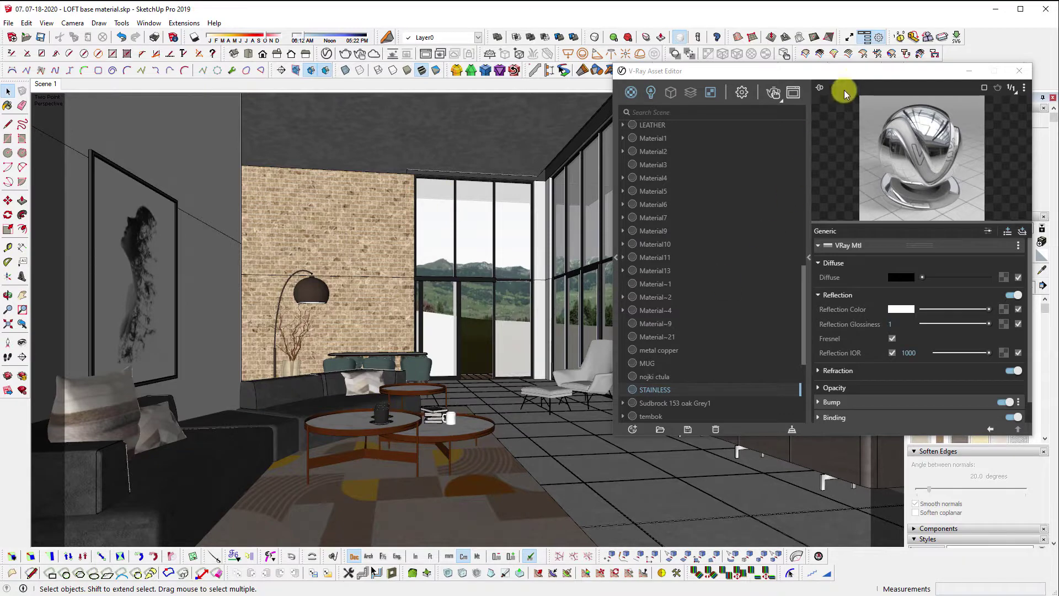
Apply the STAINLESS material to all the leg geometry inside the sideboard's nested group.
click(853, 74)
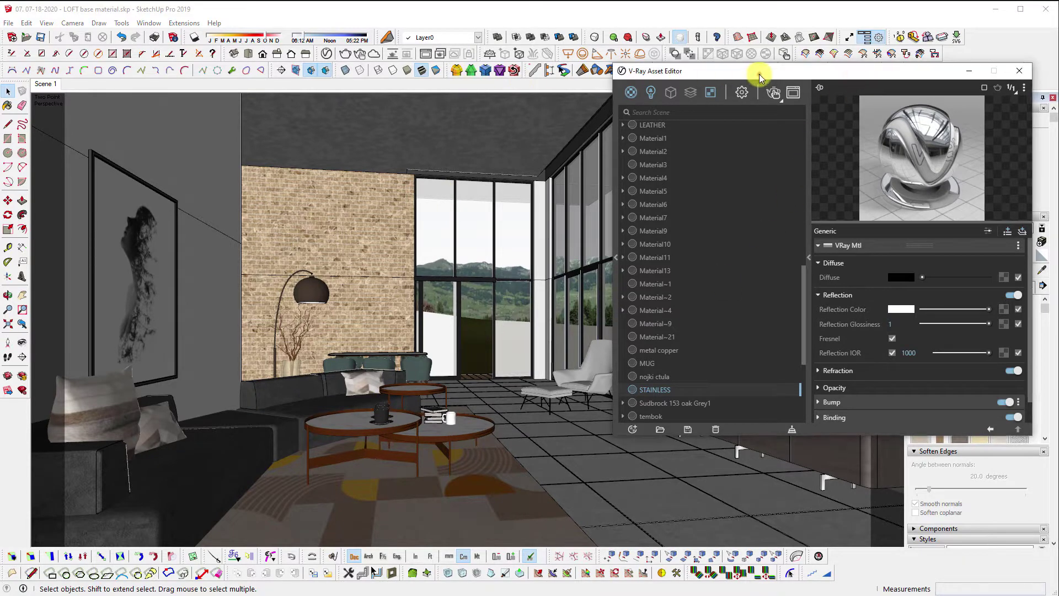
drag(759, 75, 299, 83)
scroll(789, 502, up, 1)
double_click(828, 477)
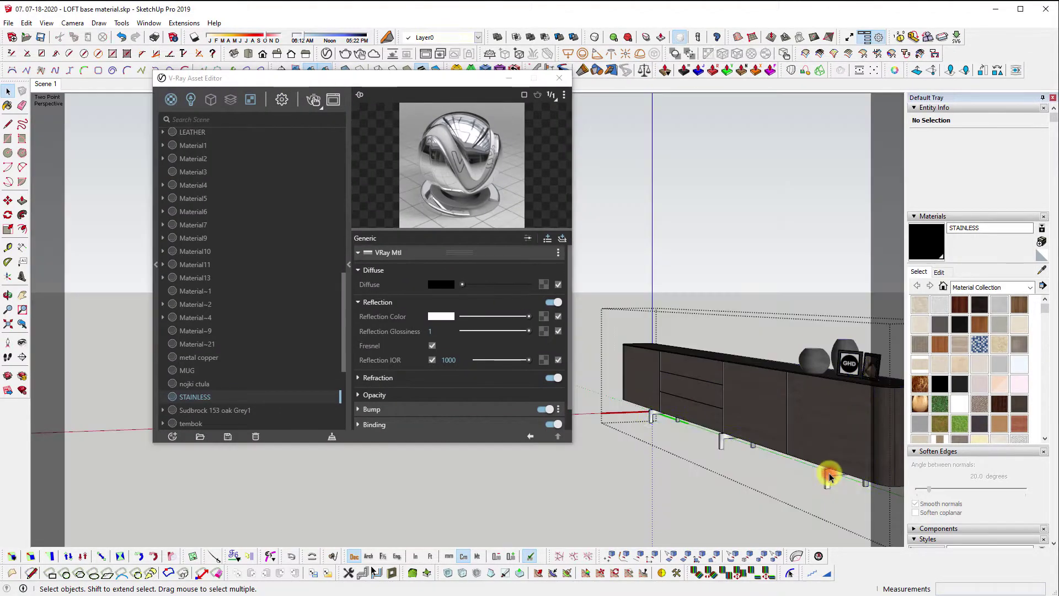
double_click(827, 476)
key(ctrl+a)
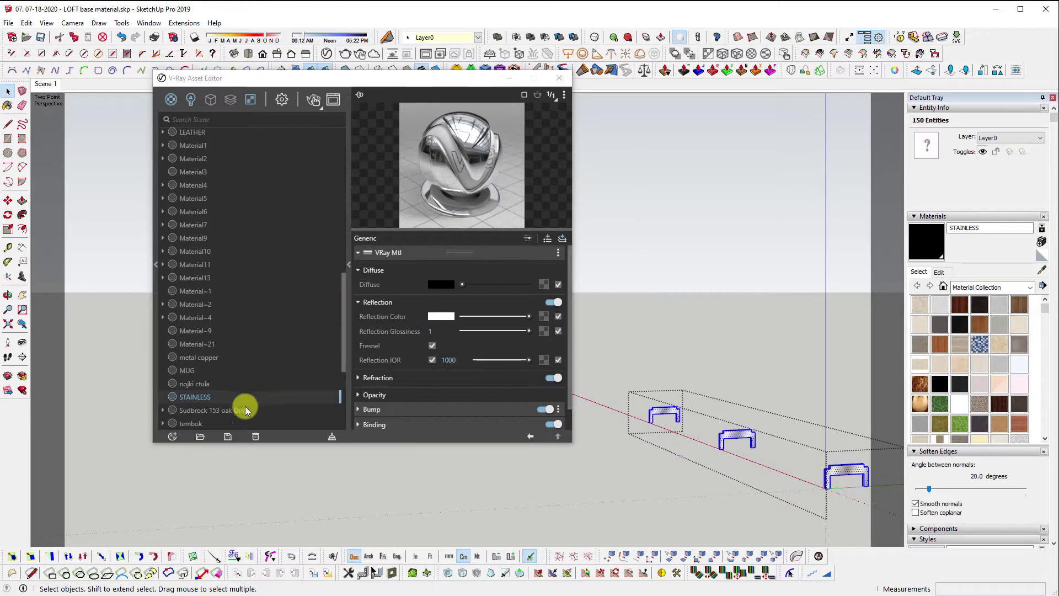
click(198, 397)
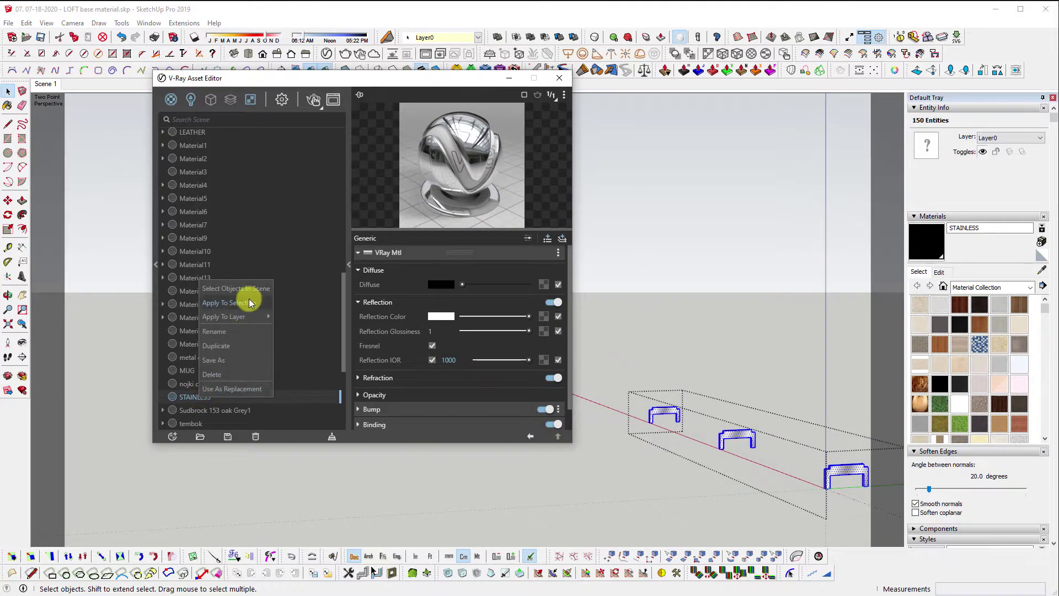
click(249, 304)
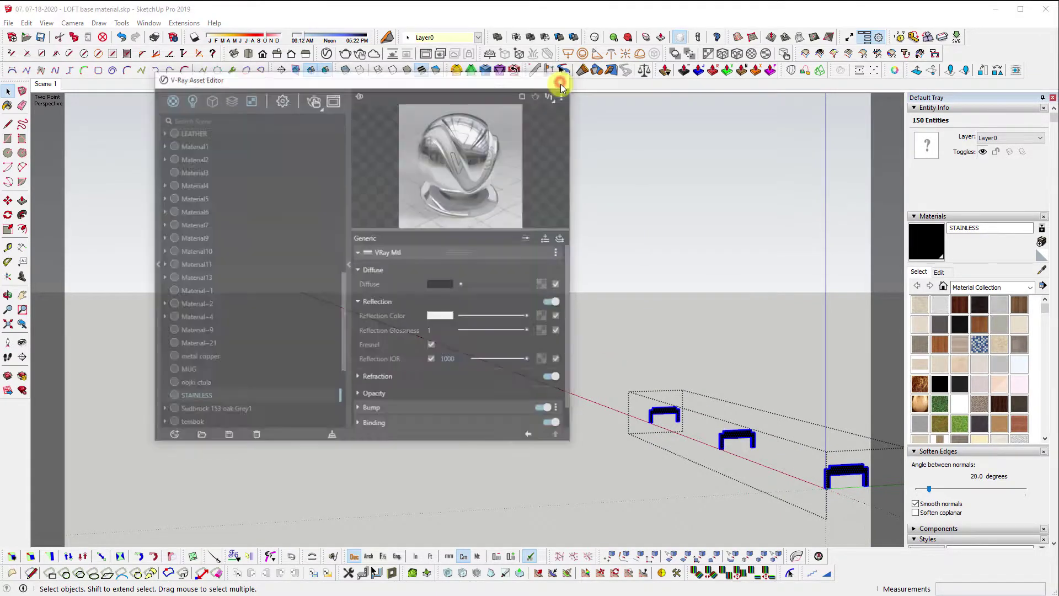
click(559, 77)
Start an interactive V-Ray render of a low close-up view of the sideboard's front leg.
scroll(717, 375, up, 10)
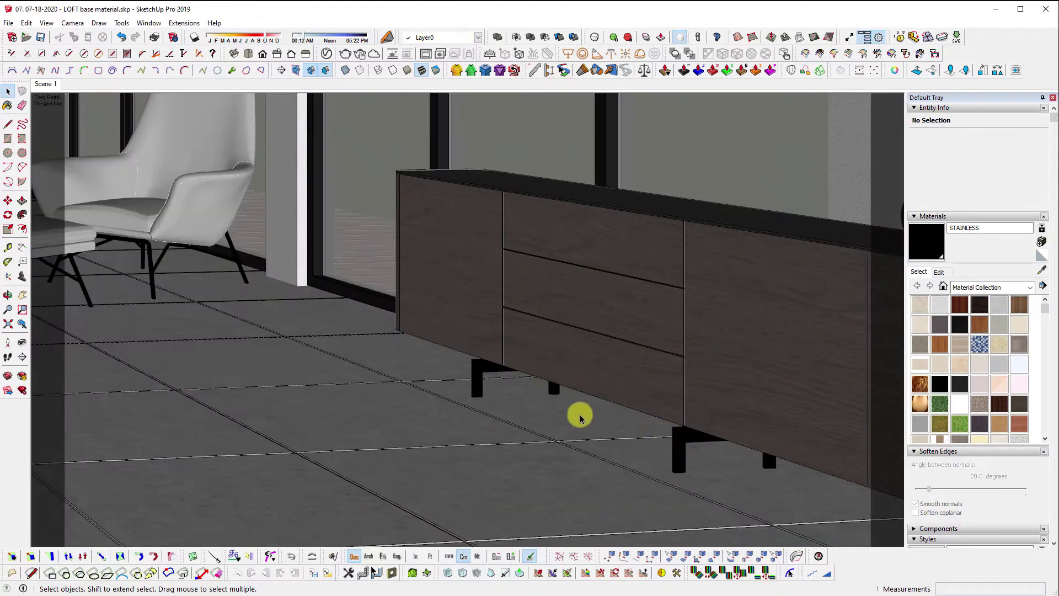
scroll(515, 406, up, 2)
middle_drag(515, 406, 490, 386)
scroll(475, 352, up, 2)
scroll(490, 386, up, 1)
scroll(492, 386, up, 3)
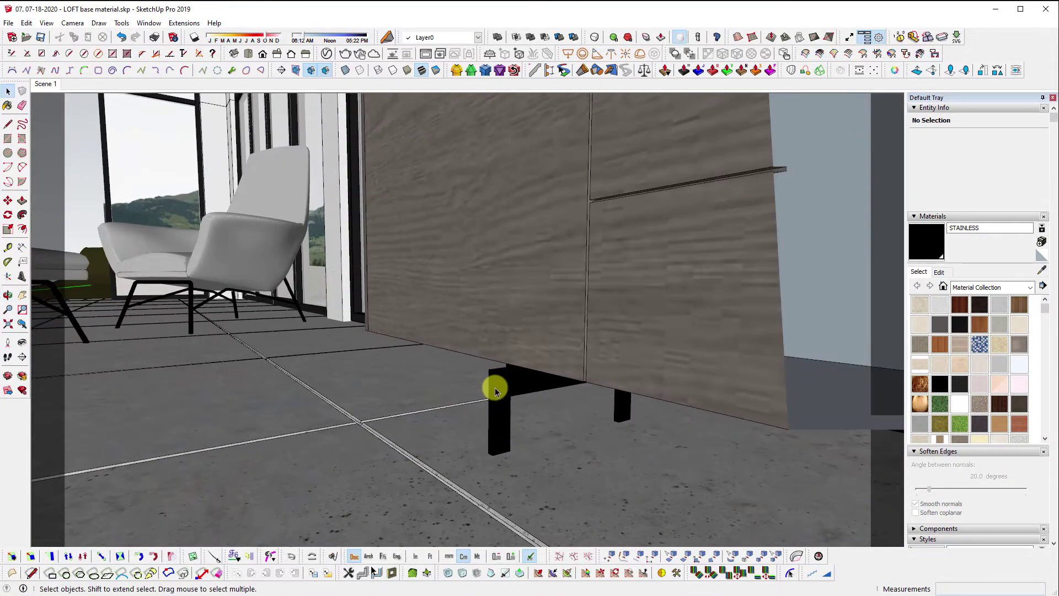
scroll(495, 387, down, 2)
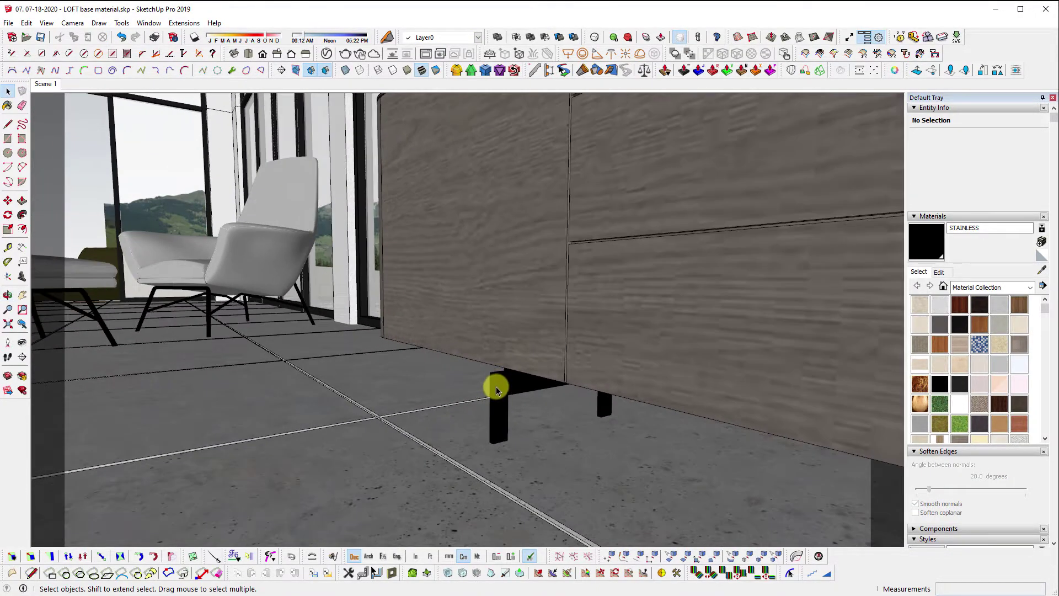
click(359, 55)
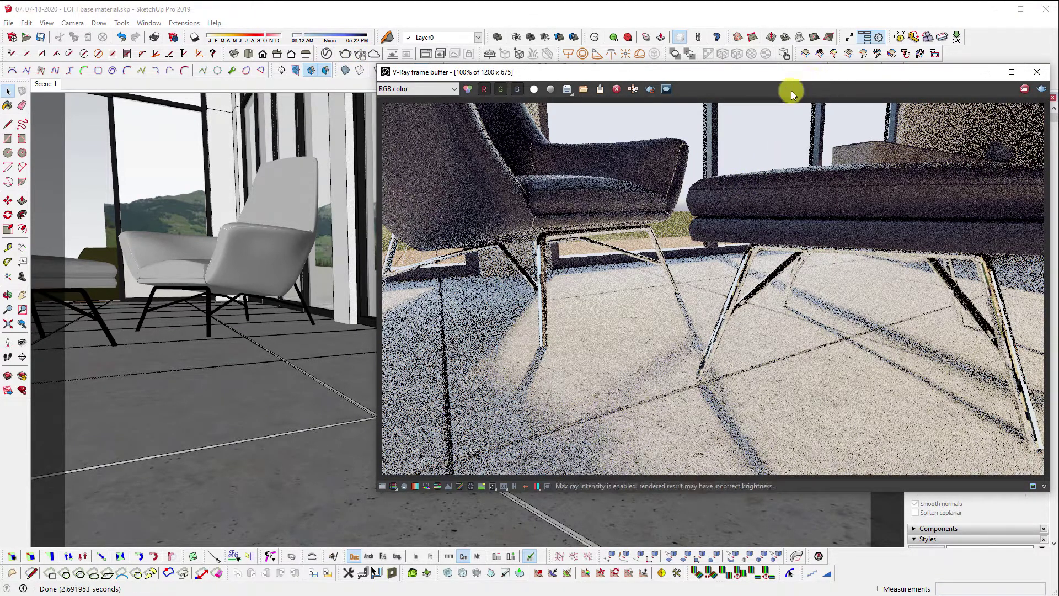
drag(873, 76, 586, 120)
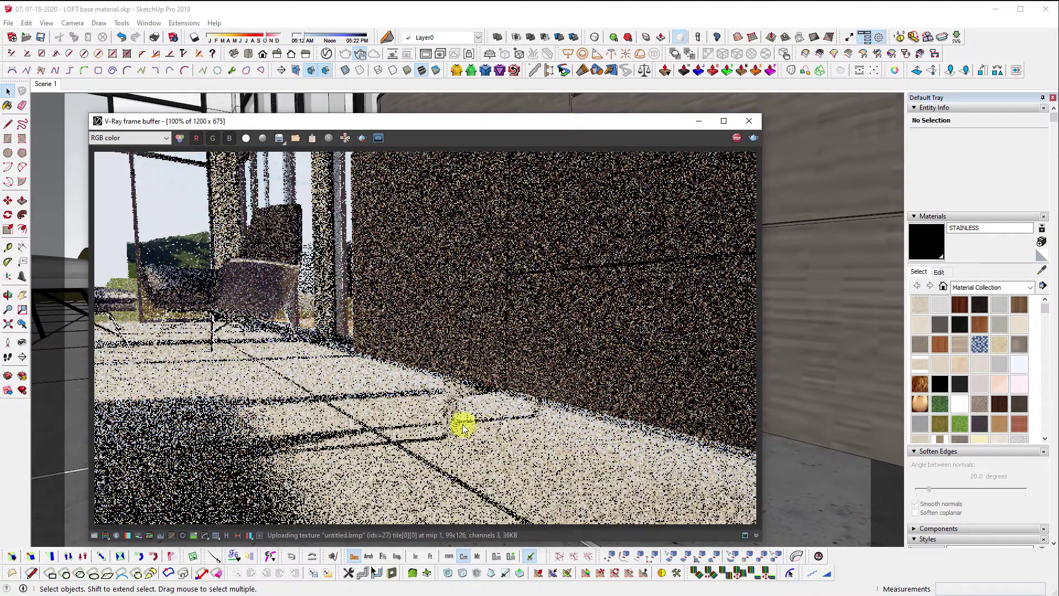
Limit the interactive render to a region around the sideboard leg to check its reflections, and clear the region.
click(361, 140)
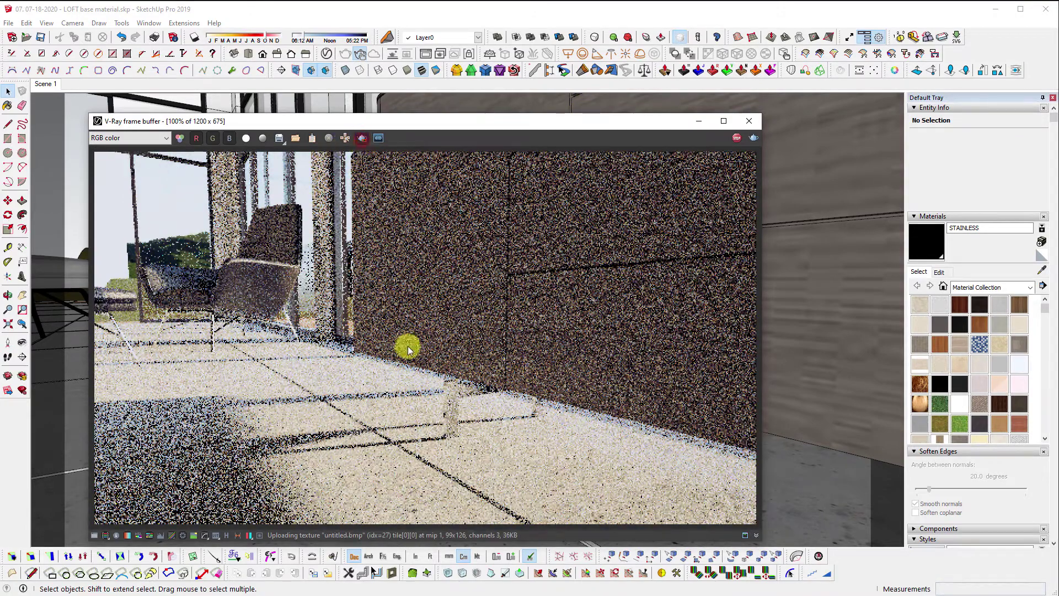
drag(570, 439, 611, 469)
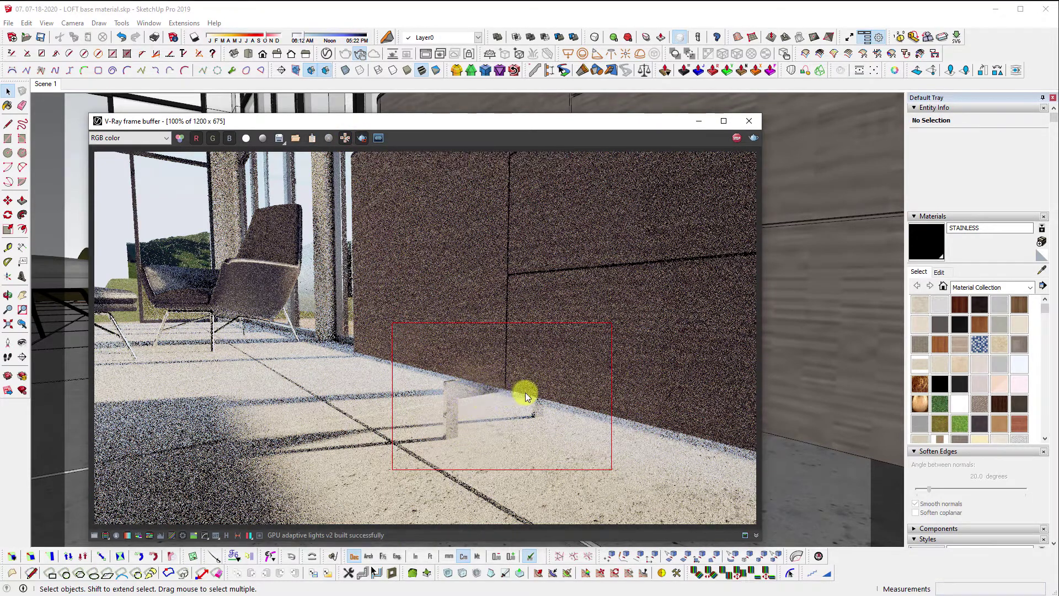
click(345, 138)
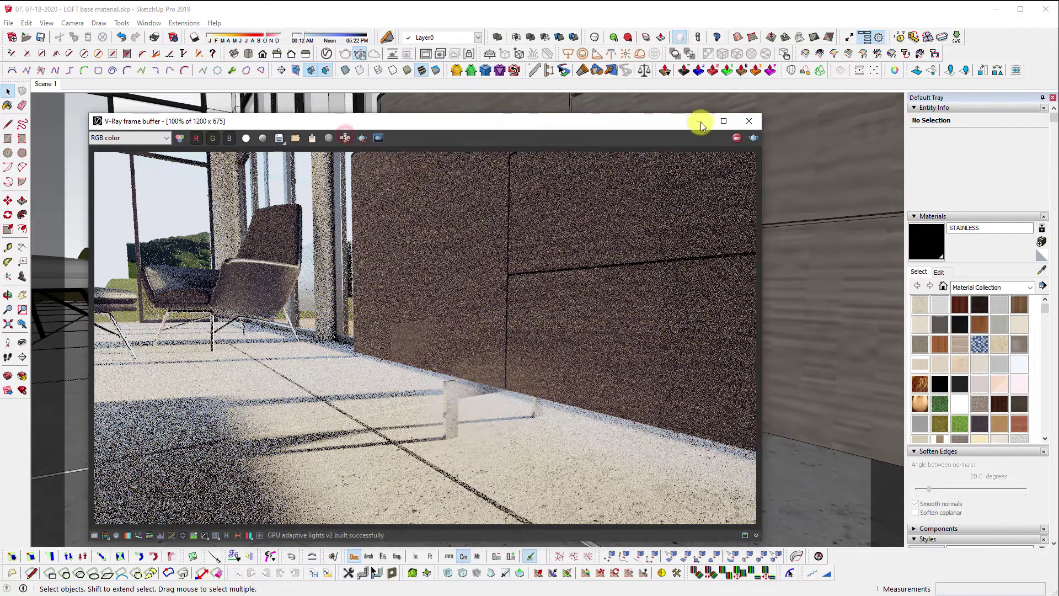
Check the sideboard legs in the interactive render from other angles beneath the cabinet.
mouse_move(652, 125)
mouse_down()
mouse_move(747, 99)
mouse_move(802, 131)
mouse_up()
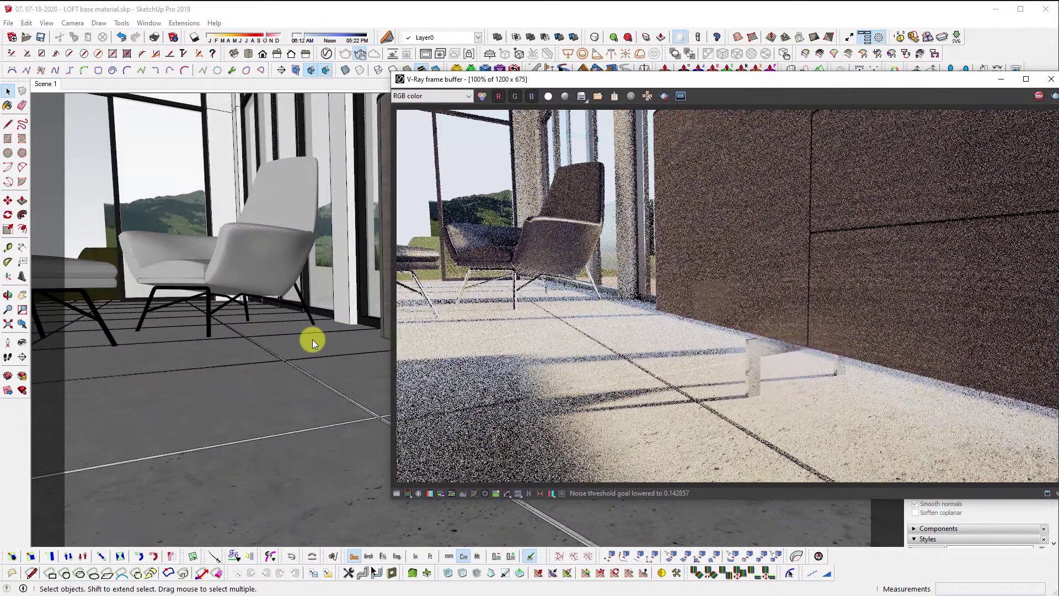
mouse_move(246, 341)
middle_down()
mouse_move(266, 343)
mouse_move(239, 334)
mouse_move(242, 358)
mouse_move(397, 343)
mouse_move(151, 359)
mouse_move(342, 386)
mouse_move(206, 389)
mouse_move(331, 407)
mouse_move(279, 402)
middle_up()
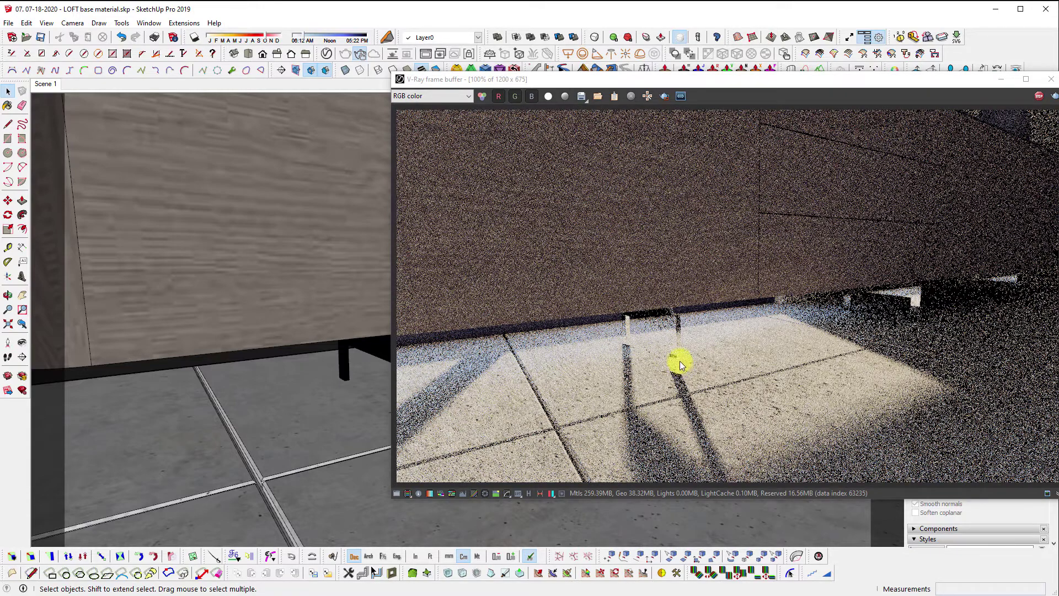
middle_drag(338, 435, 88, 142)
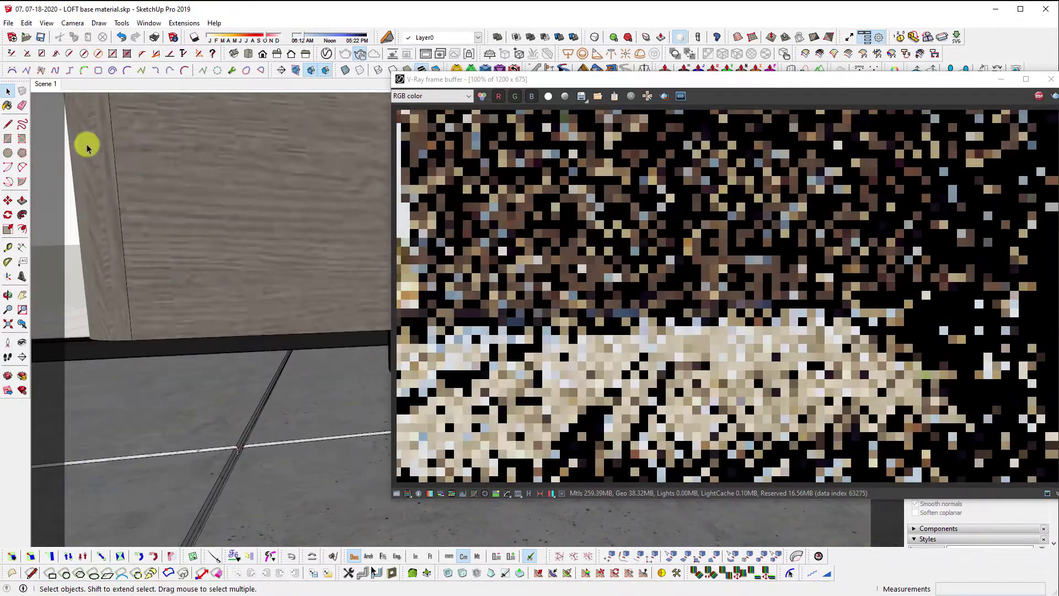
Render the Scene 1 view interactively, magnified to 200% and limited to a region around the armchair and footstool.
click(46, 84)
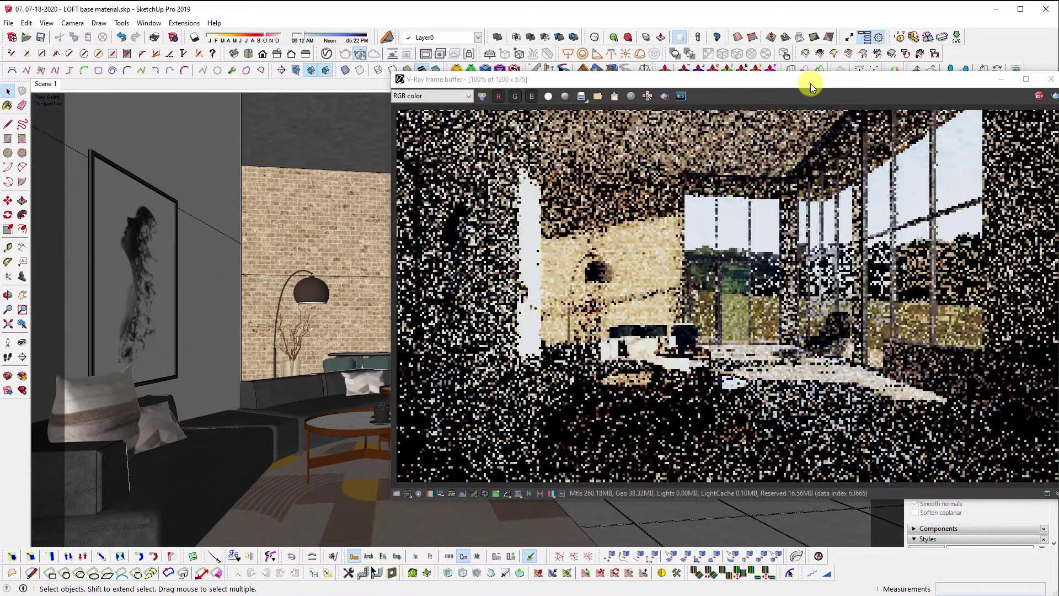
click(810, 83)
drag(613, 87, 555, 91)
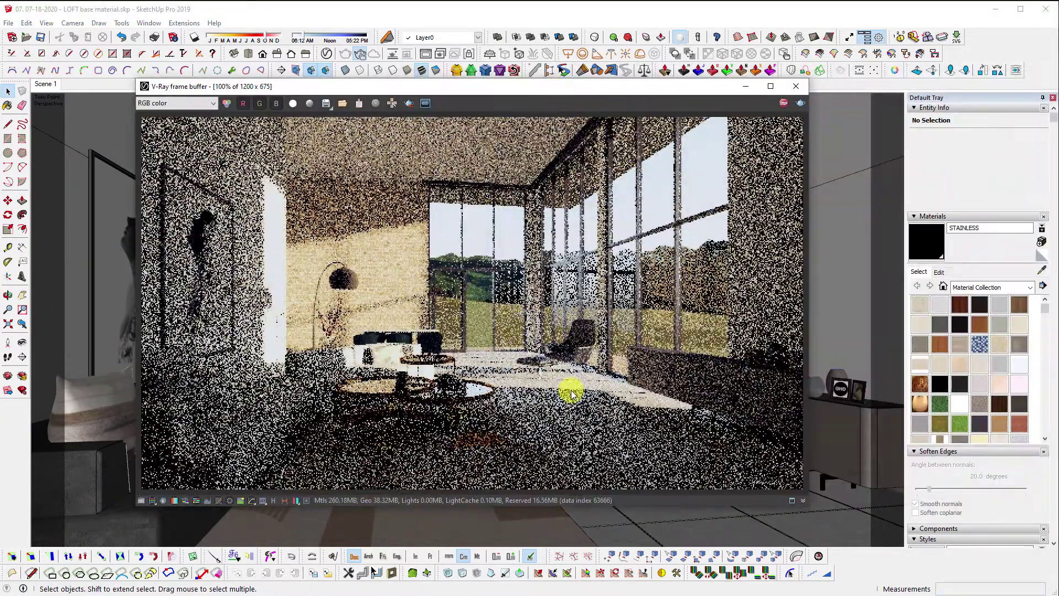
scroll(627, 393, up, 2)
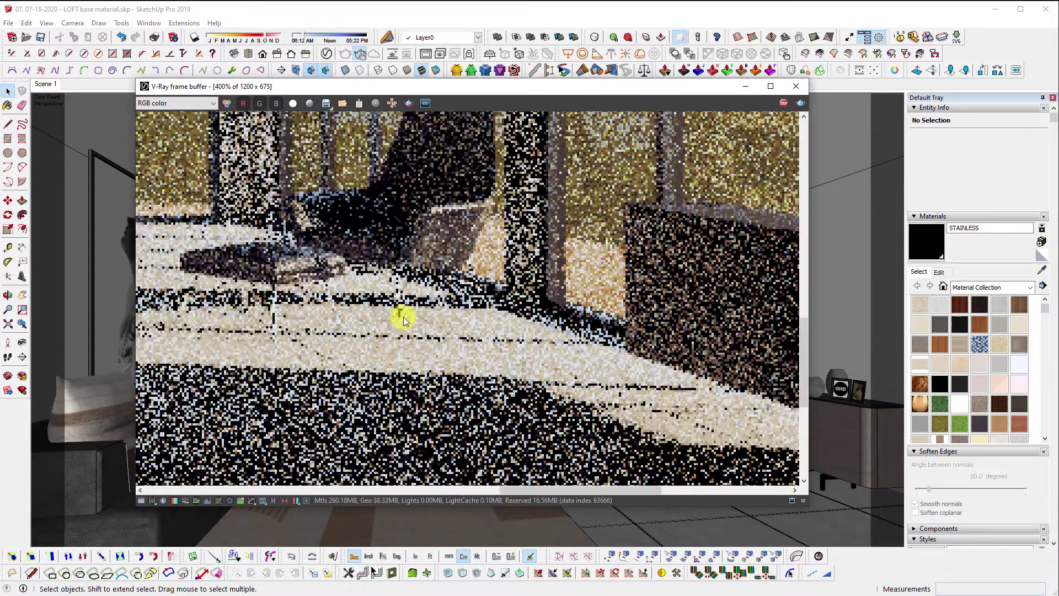
scroll(448, 311, down, 1)
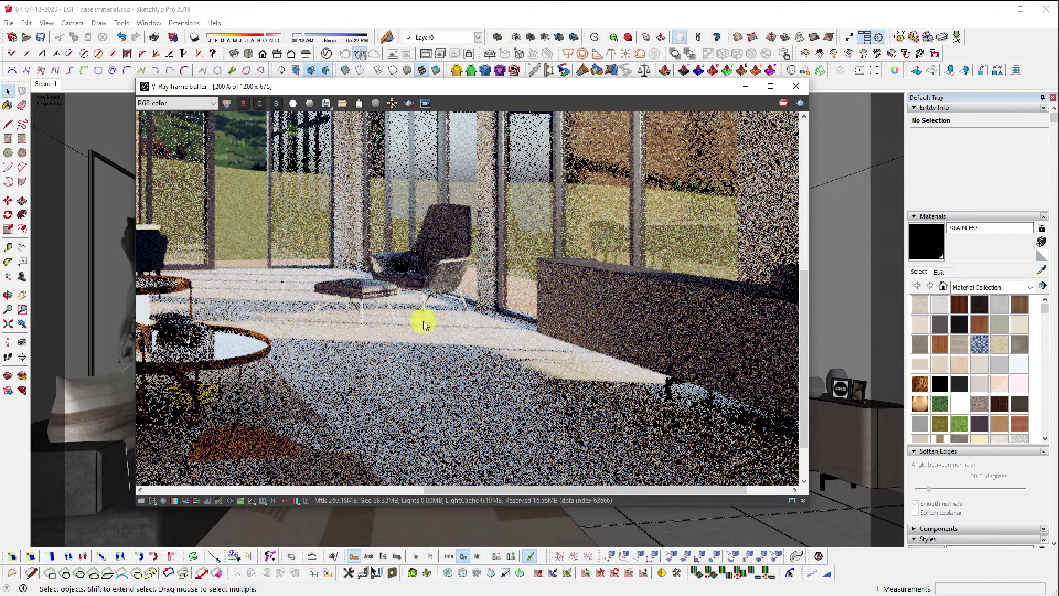
click(409, 104)
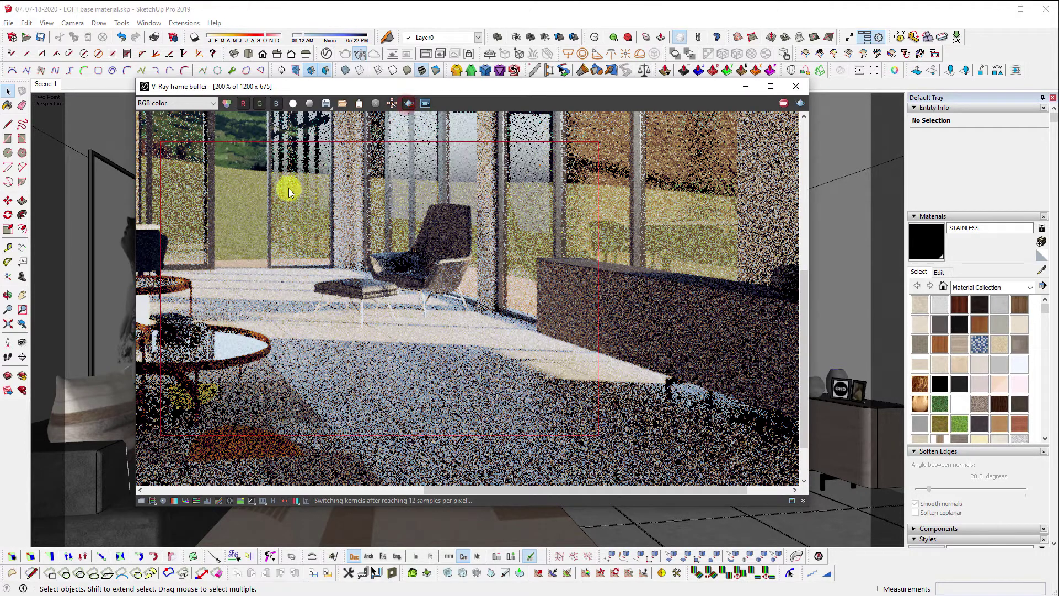
drag(290, 172, 495, 331)
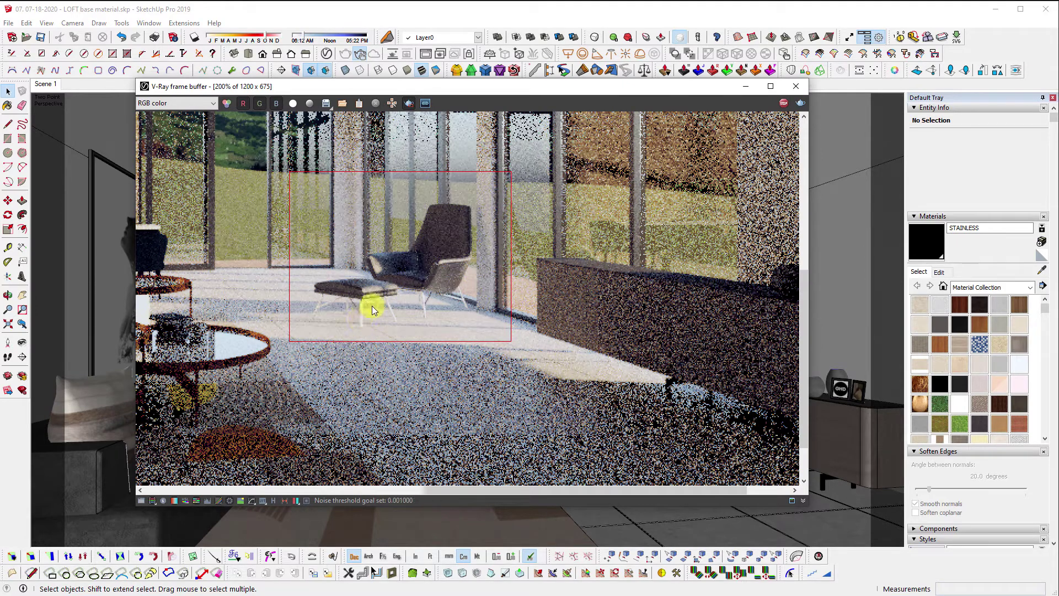
Turn off region rendering and check the armchair and footstool's stainless legs in a closer view at 100% render size.
drag(466, 93, 724, 106)
click(669, 116)
drag(622, 101, 886, 102)
scroll(623, 402, up, 1)
scroll(623, 404, up, 8)
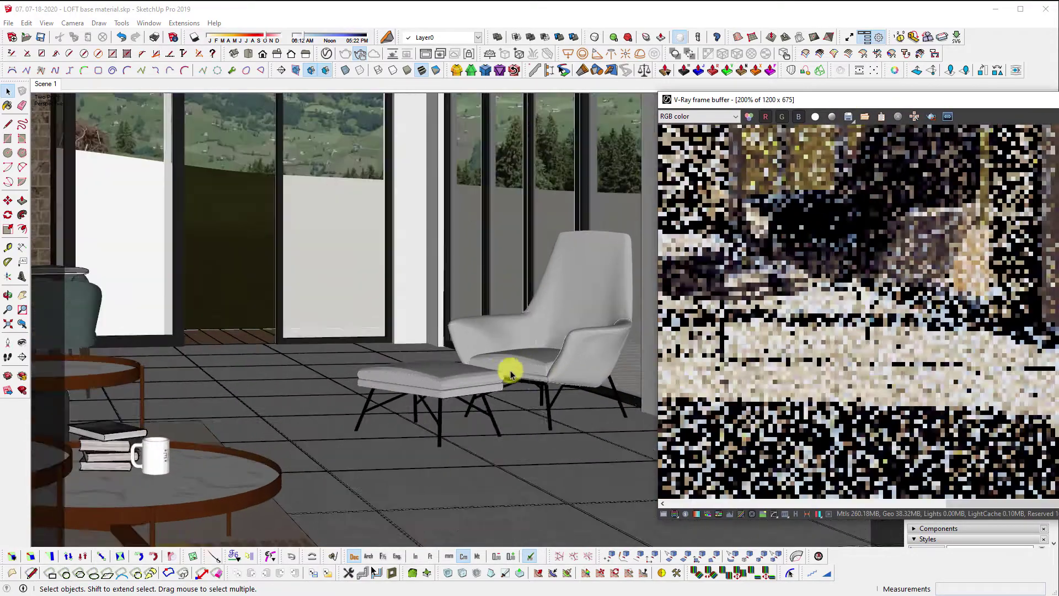
scroll(650, 345, up, 1)
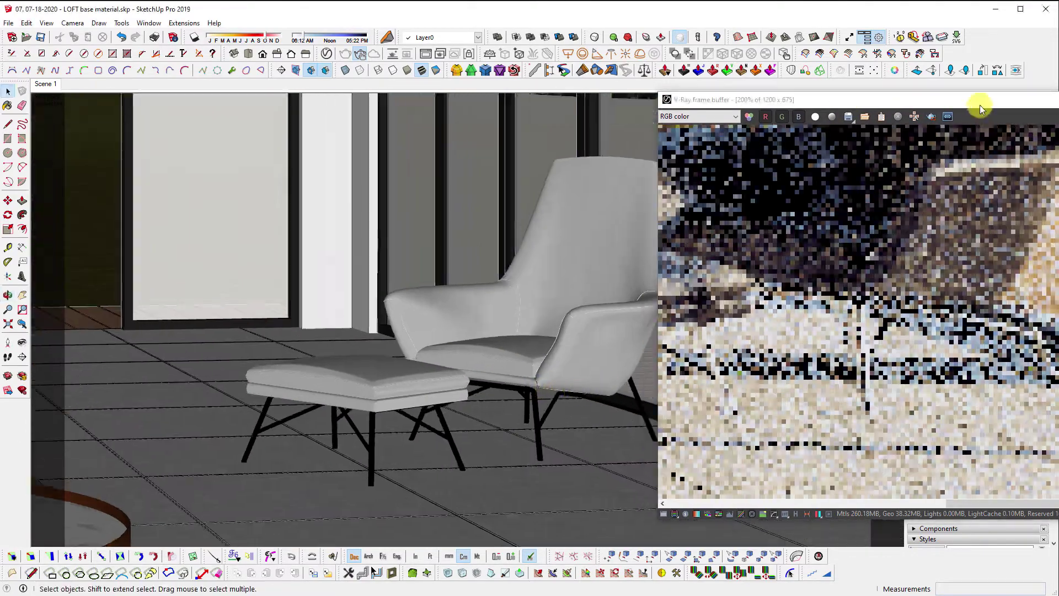
drag(979, 103, 659, 123)
scroll(670, 288, down, 2)
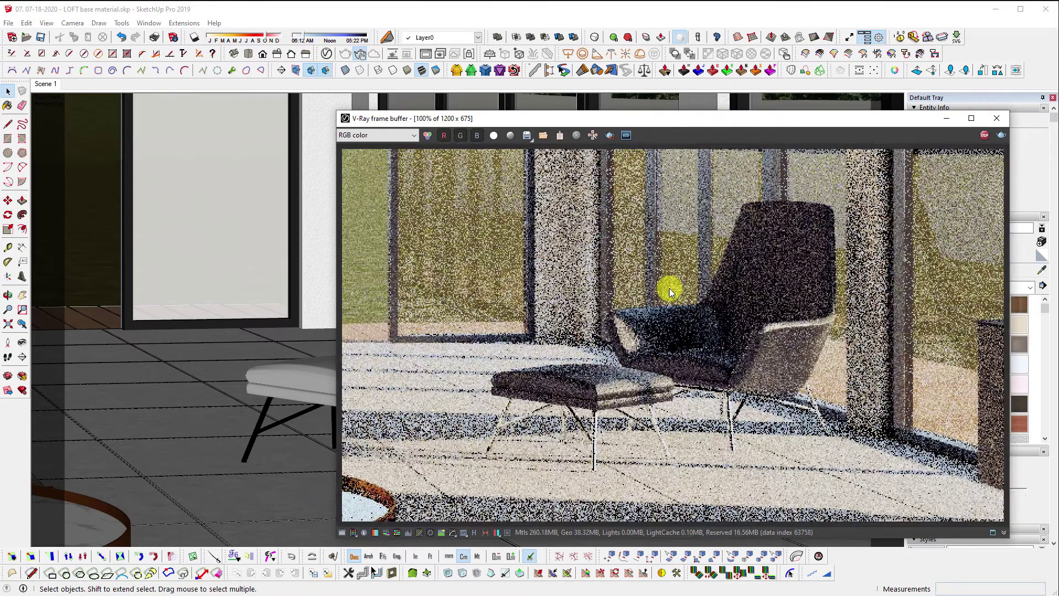